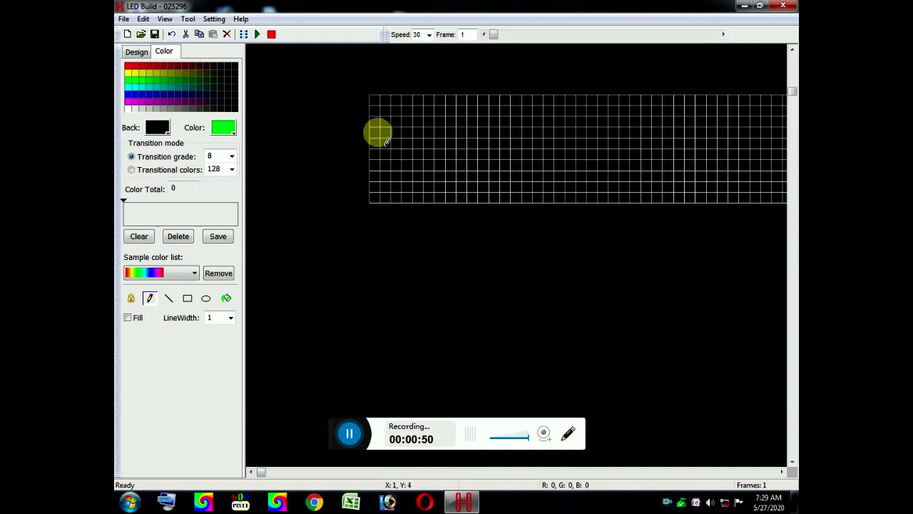
Draw the upper half of a green diamond outline freehand across the first nine columns, peaking at column 5 in the top row.
{"action": "left_click", "coordinate": [384, 134]}
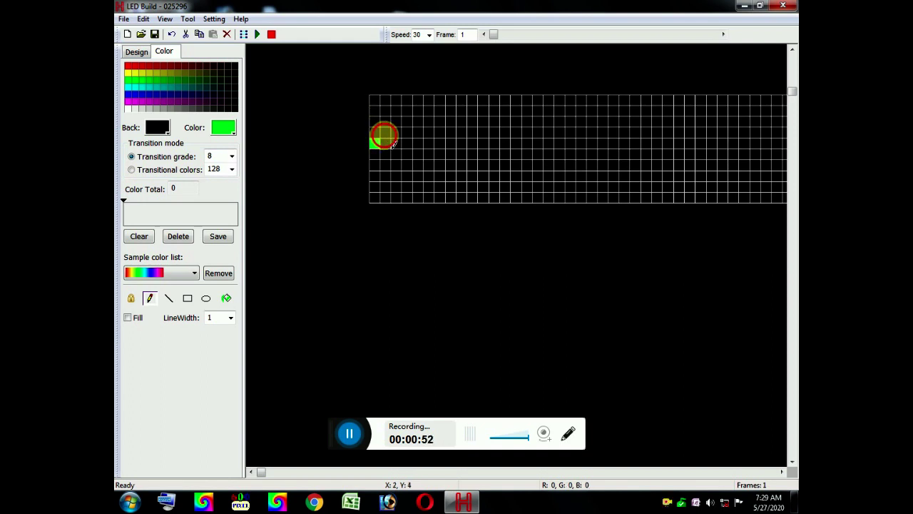
{"action": "left_click", "coordinate": [407, 111]}
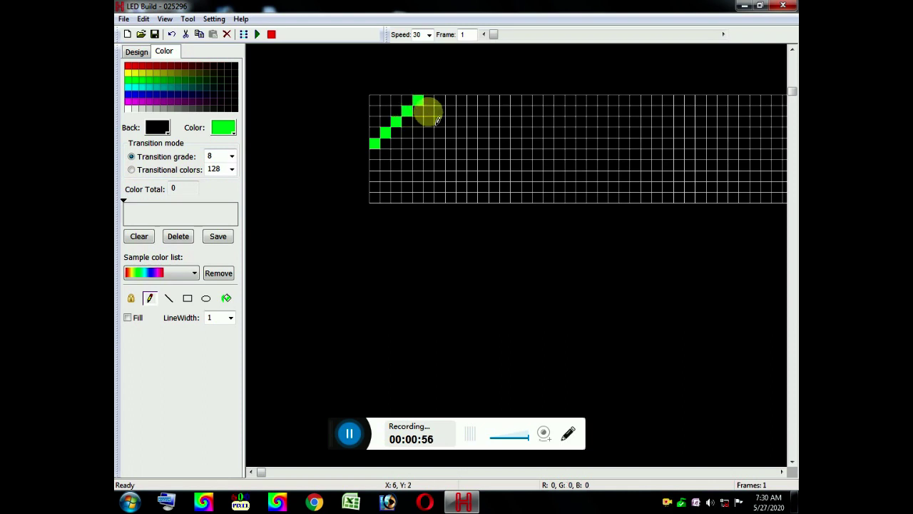
{"action": "left_click", "coordinate": [437, 121]}
{"action": "left_click", "coordinate": [450, 133]}
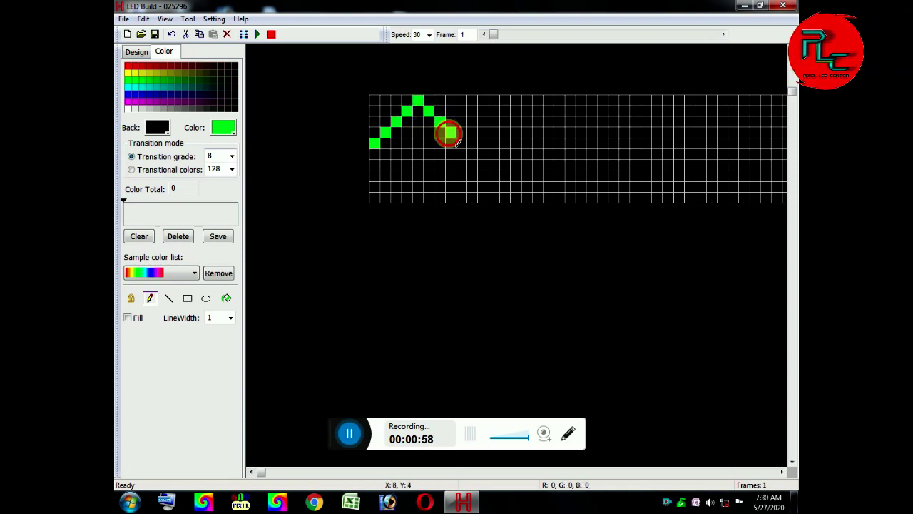
{"action": "left_click", "coordinate": [461, 144]}
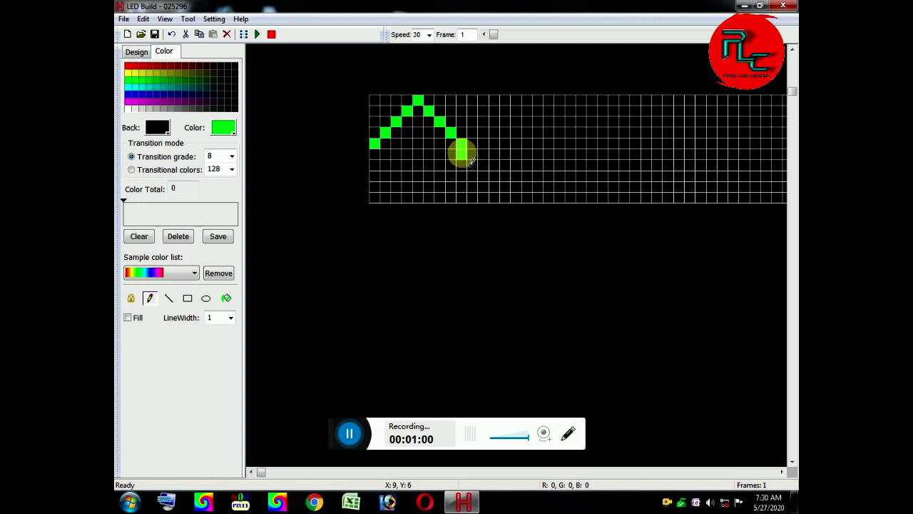
Complete the first diamond outline with a mirrored lower half reaching its tip at column 5 in the bottom row.
{"action": "left_click", "coordinate": [374, 154]}
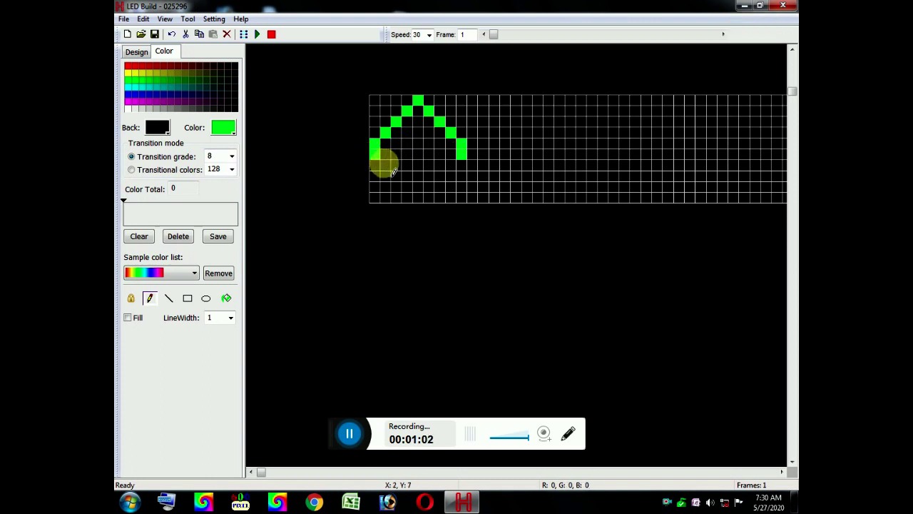
{"action": "left_click", "coordinate": [386, 165]}
{"action": "left_click", "coordinate": [397, 176]}
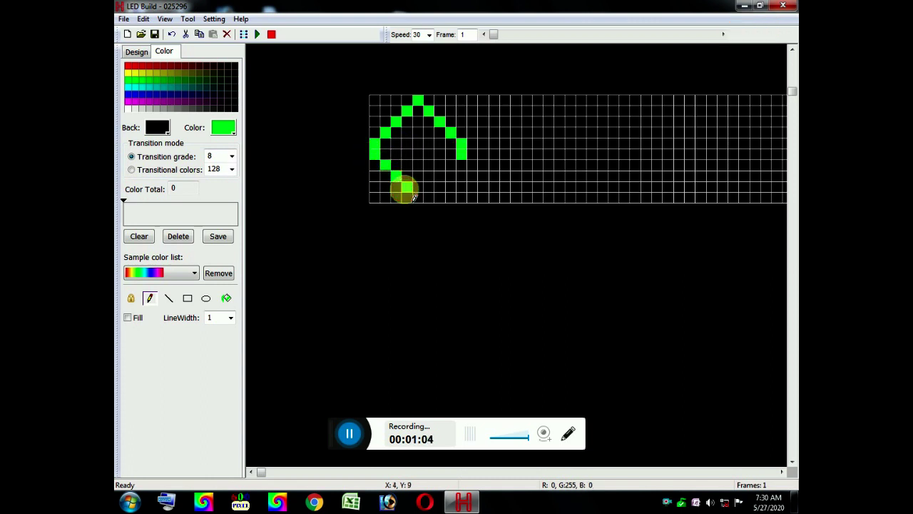
{"action": "left_click", "coordinate": [428, 188]}
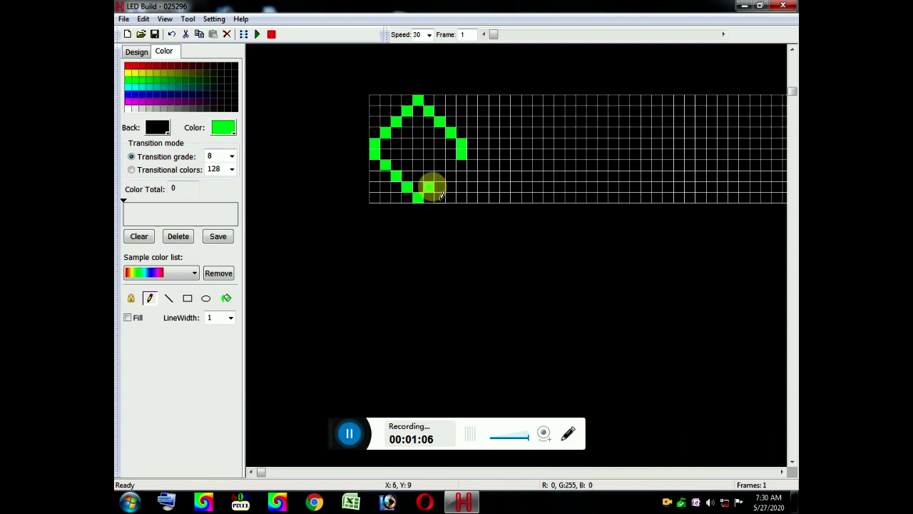
{"action": "left_click", "coordinate": [438, 176]}
{"action": "left_click", "coordinate": [450, 167]}
{"action": "left_click", "coordinate": [461, 157]}
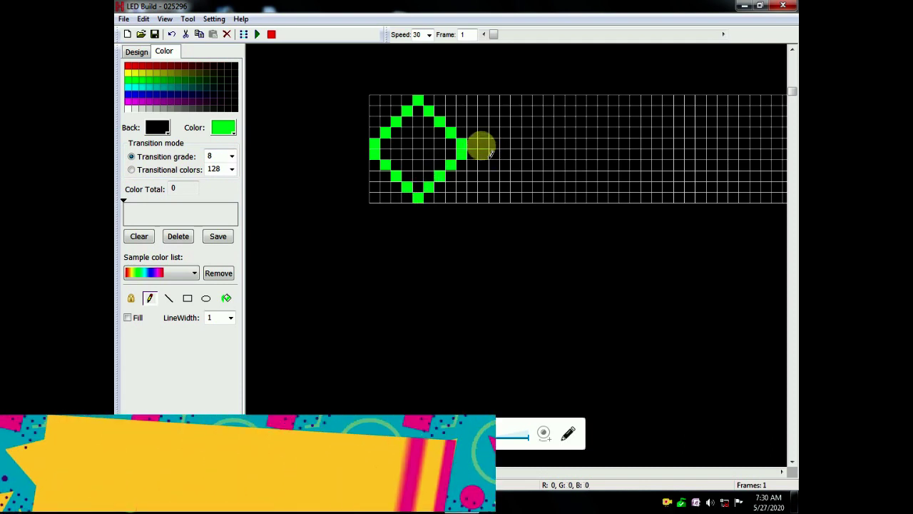
Draw the upper half of a second green diamond from column 11, one column from the first, peaking at column 15.
{"action": "left_click", "coordinate": [483, 150]}
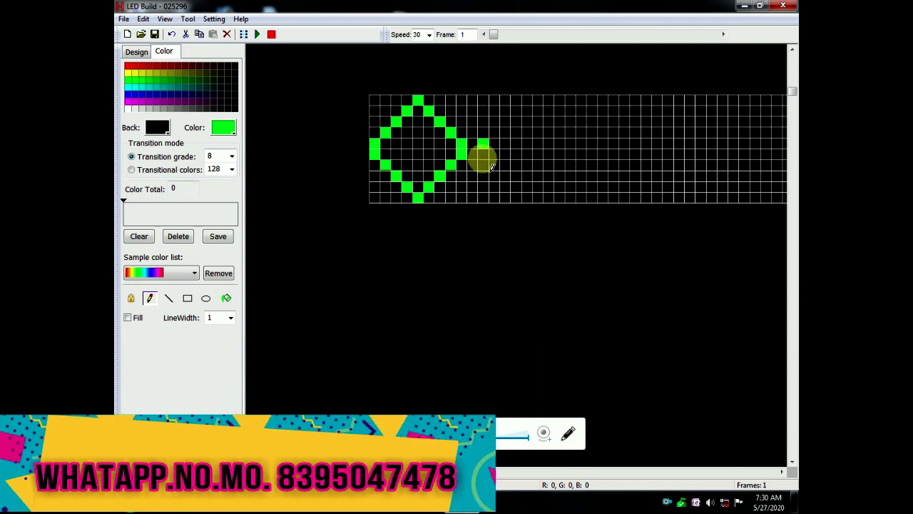
{"action": "left_click", "coordinate": [494, 132]}
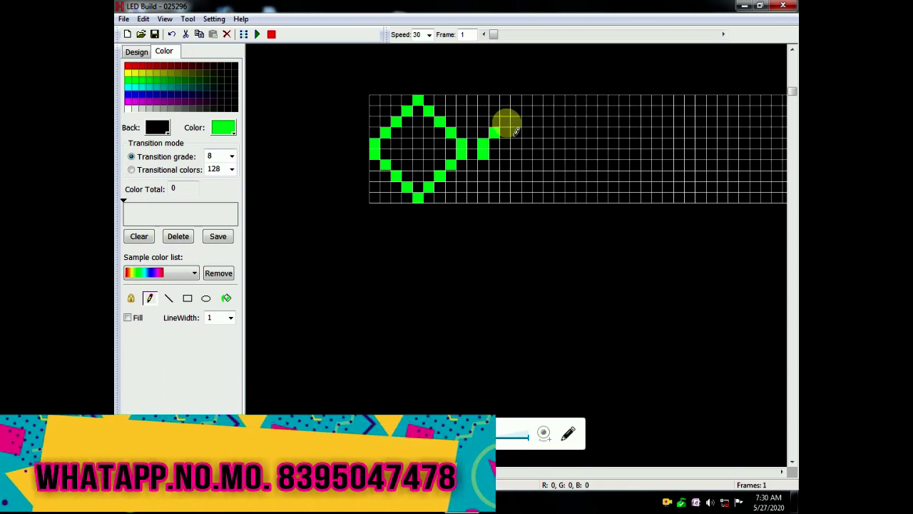
{"action": "left_click", "coordinate": [505, 121]}
{"action": "left_click", "coordinate": [516, 111]}
{"action": "left_click", "coordinate": [527, 102]}
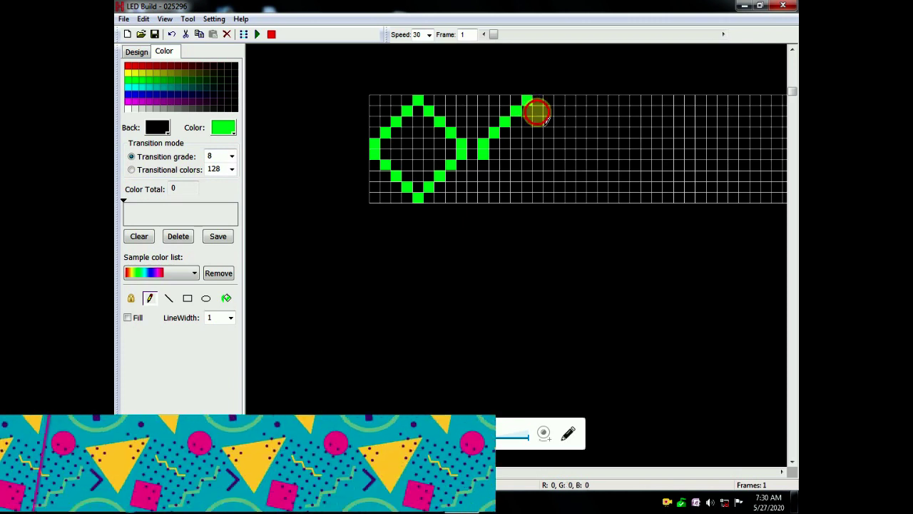
{"action": "left_click", "coordinate": [537, 111]}
{"action": "left_click", "coordinate": [548, 121]}
{"action": "left_click", "coordinate": [559, 132]}
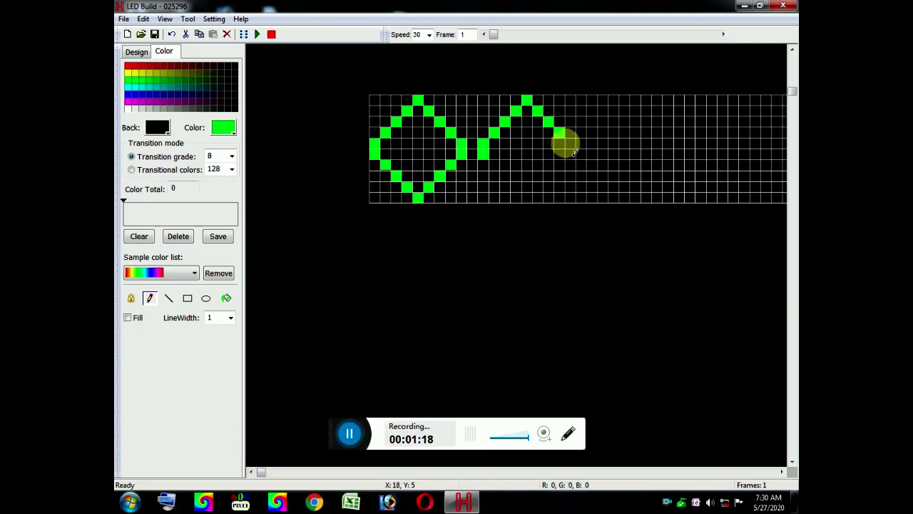
{"action": "left_click", "coordinate": [580, 154]}
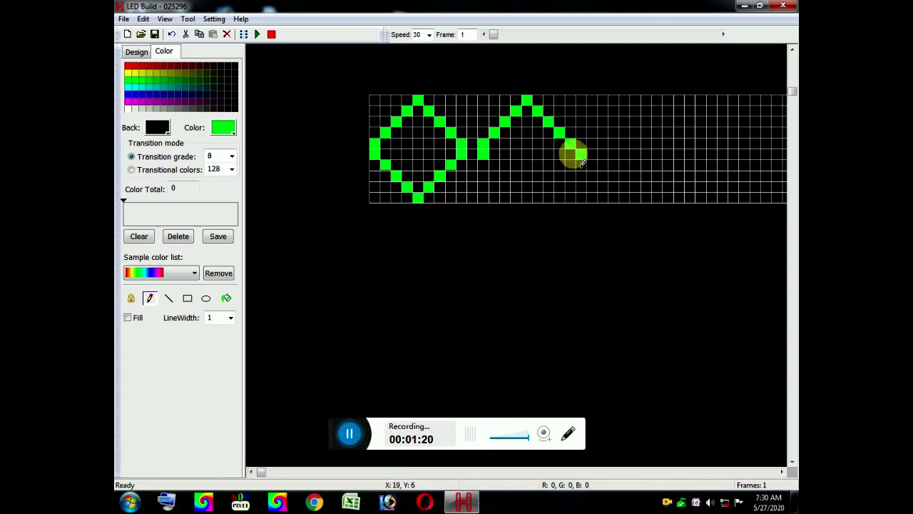
{"action": "left_click", "coordinate": [581, 165]}
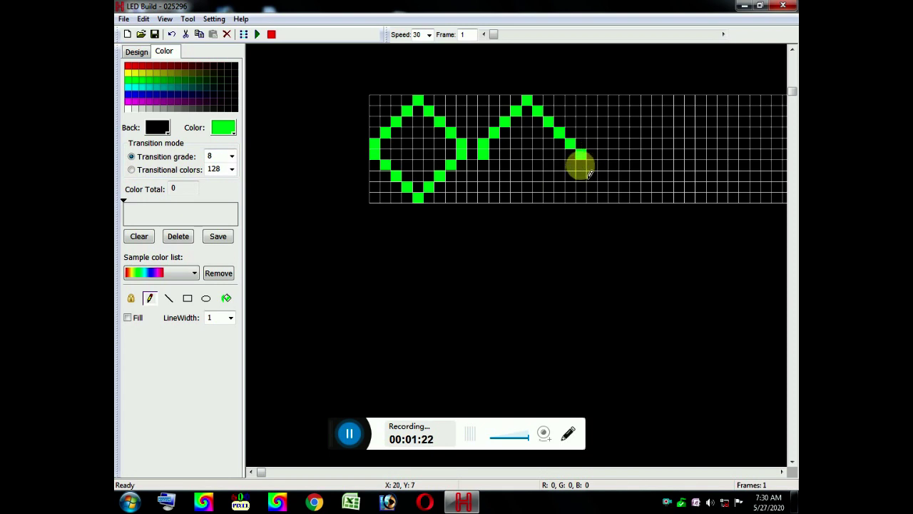
{"action": "left_click", "coordinate": [581, 177]}
{"action": "left_click", "coordinate": [559, 177]}
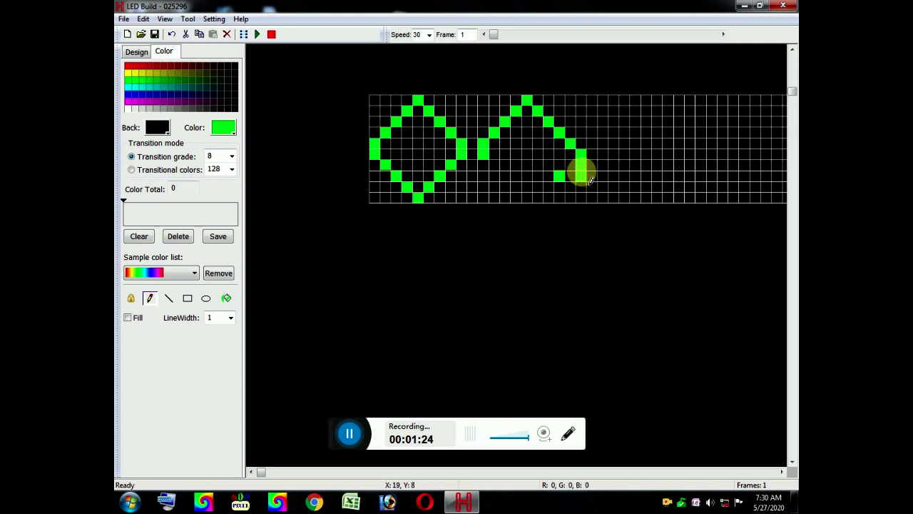
{"action": "left_click", "coordinate": [232, 132]}
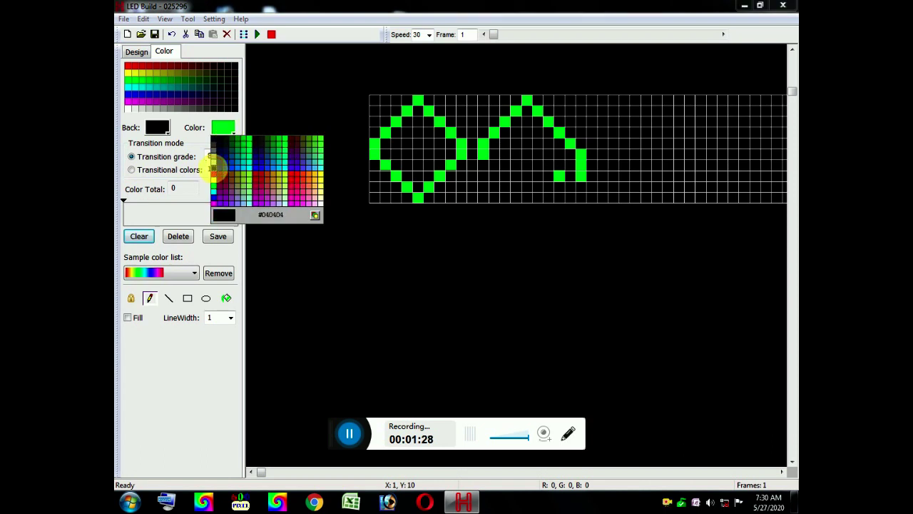
{"action": "left_click", "coordinate": [213, 167]}
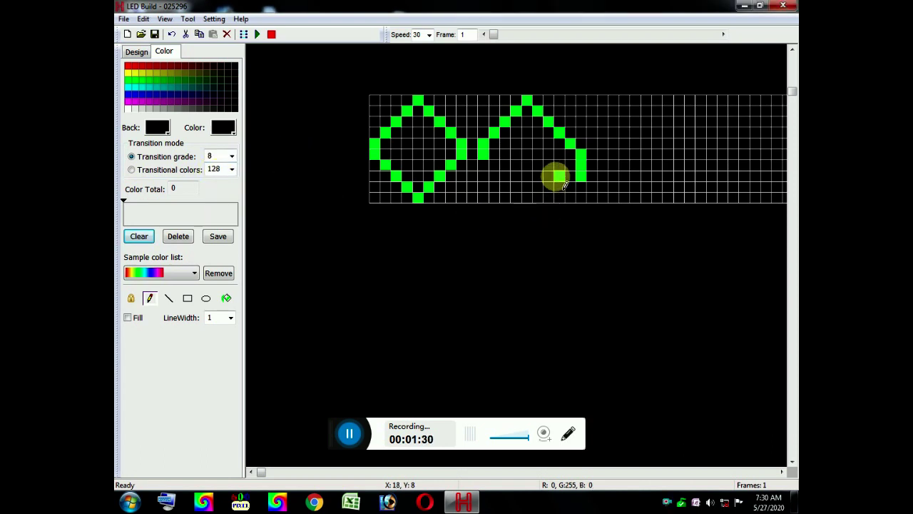
{"action": "left_click_drag", "start_coordinate": [581, 163], "coordinate": [583, 179]}
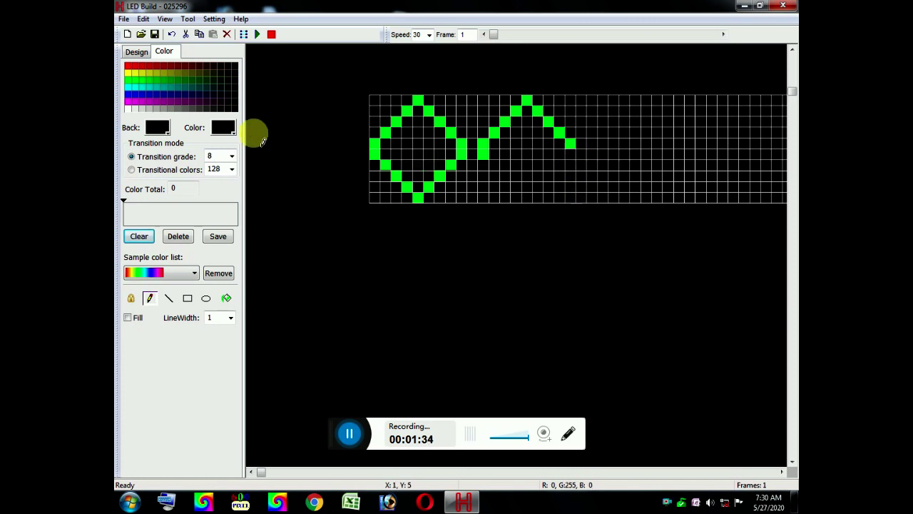
Complete the second diamond outline in green with a mirrored lower half whose tip is at column 15 in the bottom row.
{"action": "left_click", "coordinate": [229, 130]}
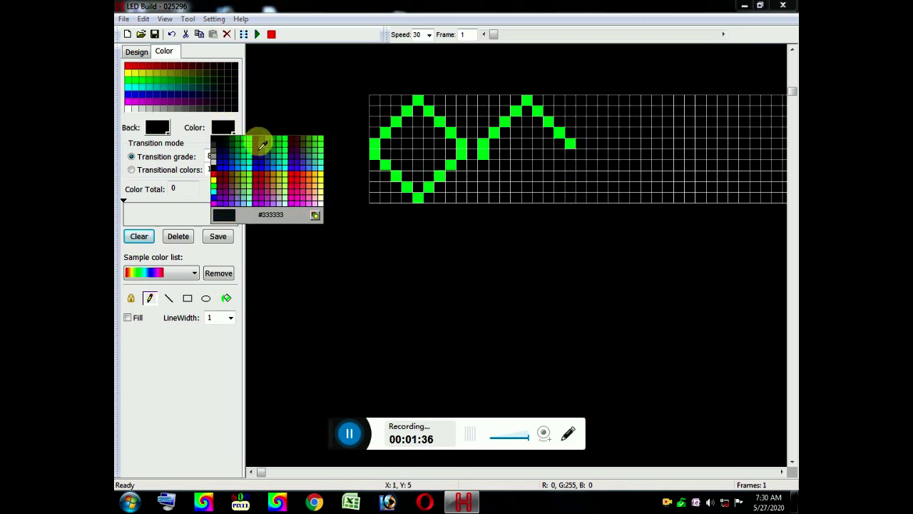
{"action": "left_click", "coordinate": [245, 138]}
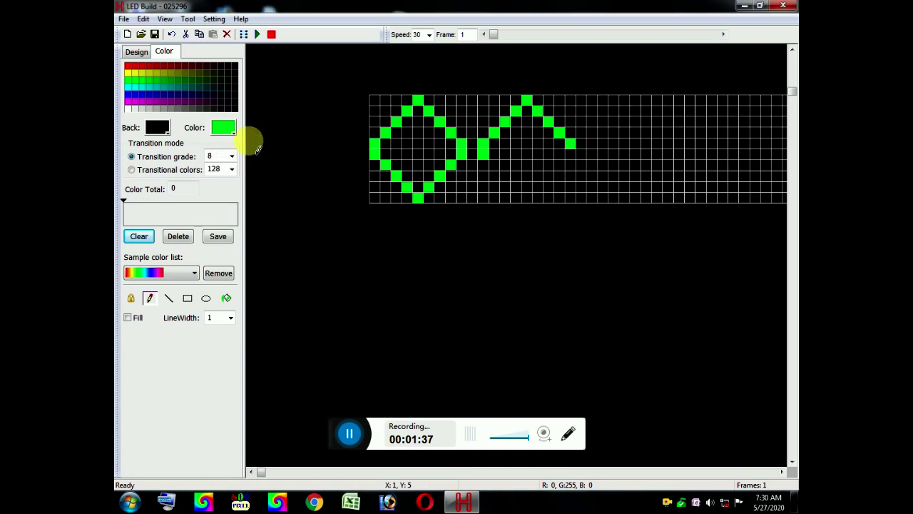
{"action": "left_click", "coordinate": [570, 153]}
{"action": "left_click", "coordinate": [491, 165]}
{"action": "left_click", "coordinate": [501, 174]}
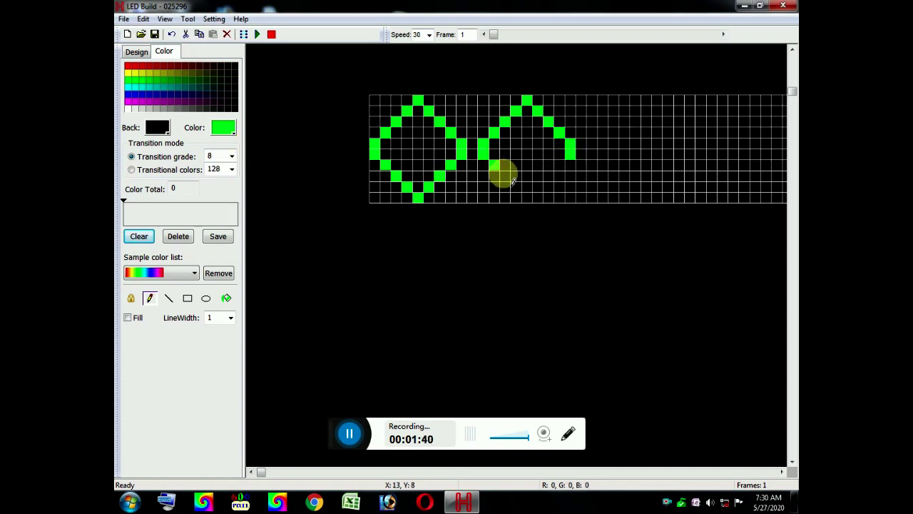
{"action": "left_click", "coordinate": [524, 196]}
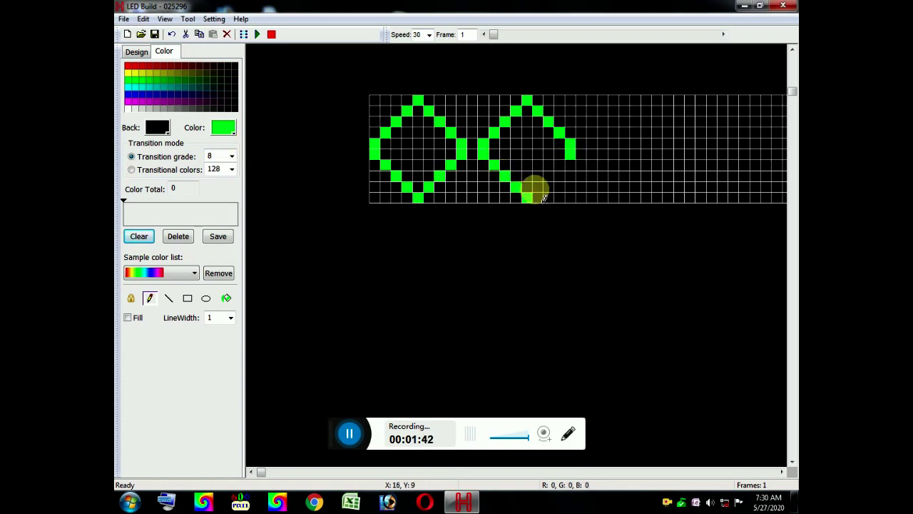
{"action": "left_click", "coordinate": [538, 189]}
{"action": "left_click", "coordinate": [559, 164]}
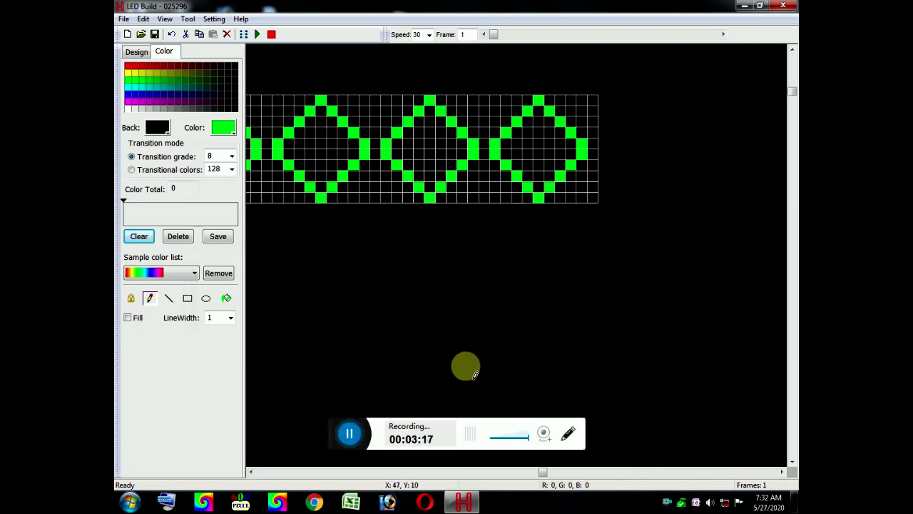
Flood-fill the interiors of the last three diamonds in the row with green.
{"action": "left_click", "coordinate": [227, 300]}
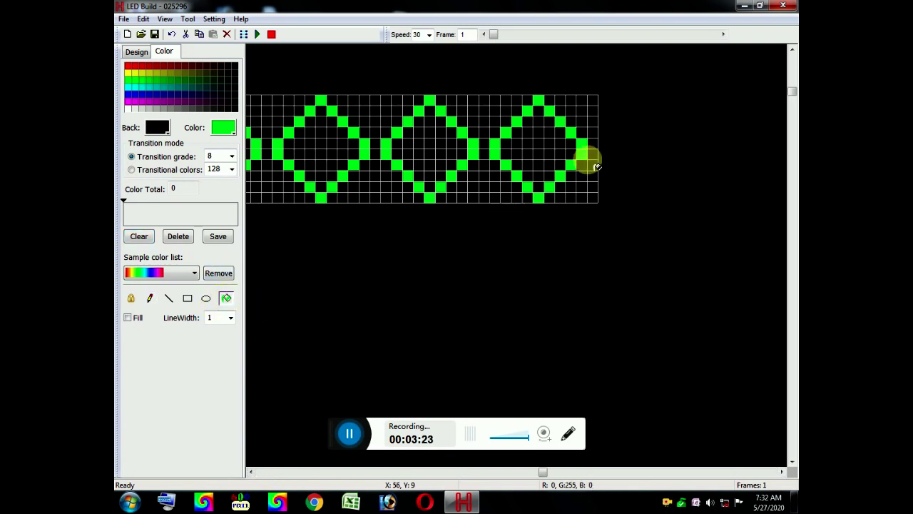
{"action": "left_click", "coordinate": [539, 155]}
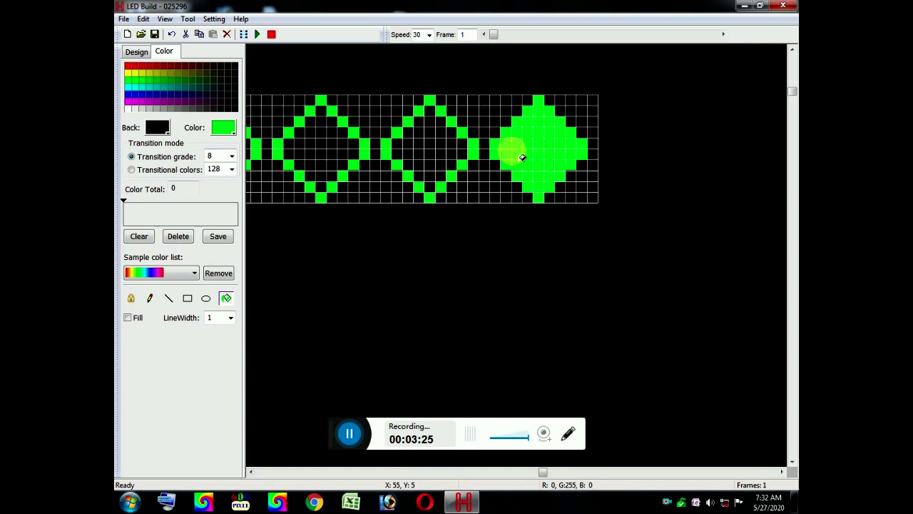
{"action": "left_click", "coordinate": [438, 158]}
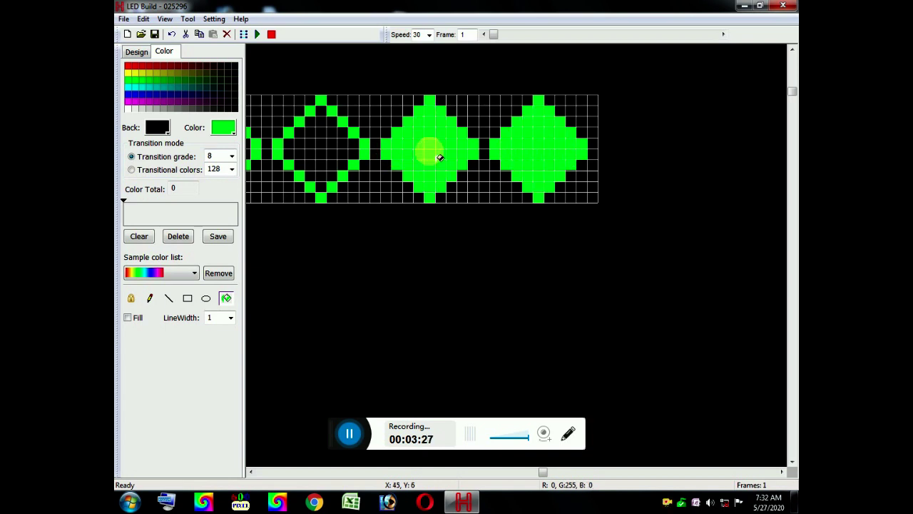
{"action": "left_click", "coordinate": [320, 155]}
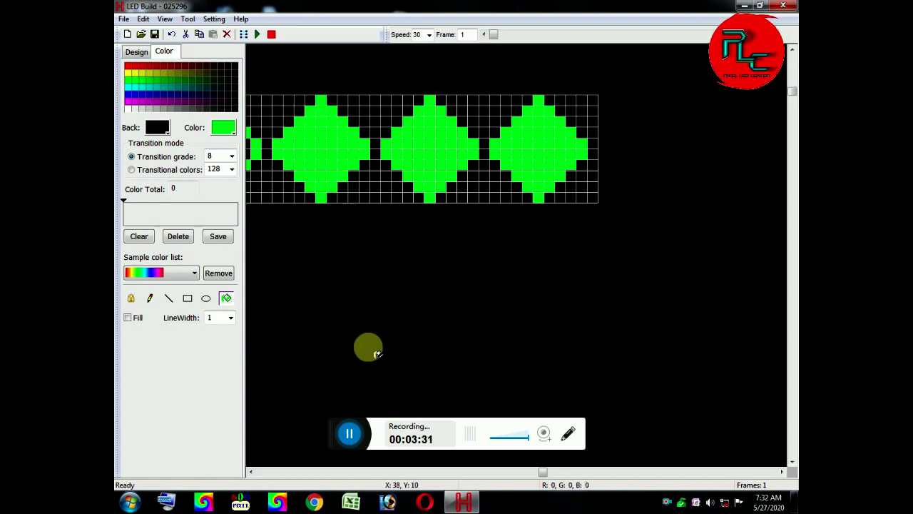
Flood-fill the interiors of the first three diamonds in the row with green.
{"action": "left_click_drag", "start_coordinate": [542, 472], "coordinate": [289, 432]}
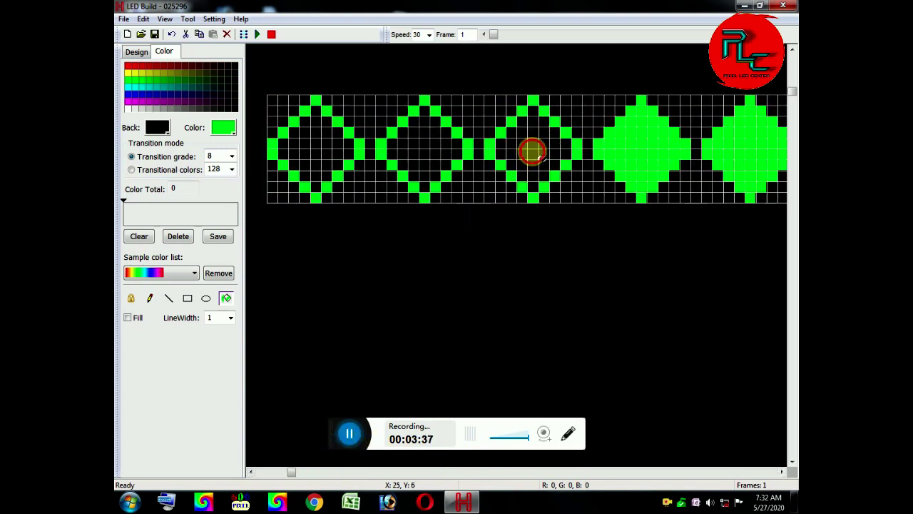
{"action": "left_click", "coordinate": [533, 151]}
{"action": "left_click", "coordinate": [419, 151]}
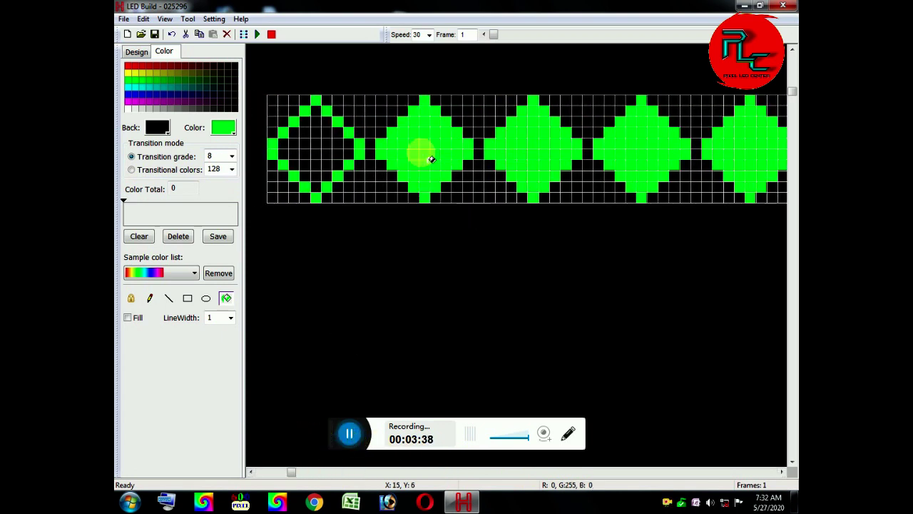
{"action": "left_click", "coordinate": [326, 158]}
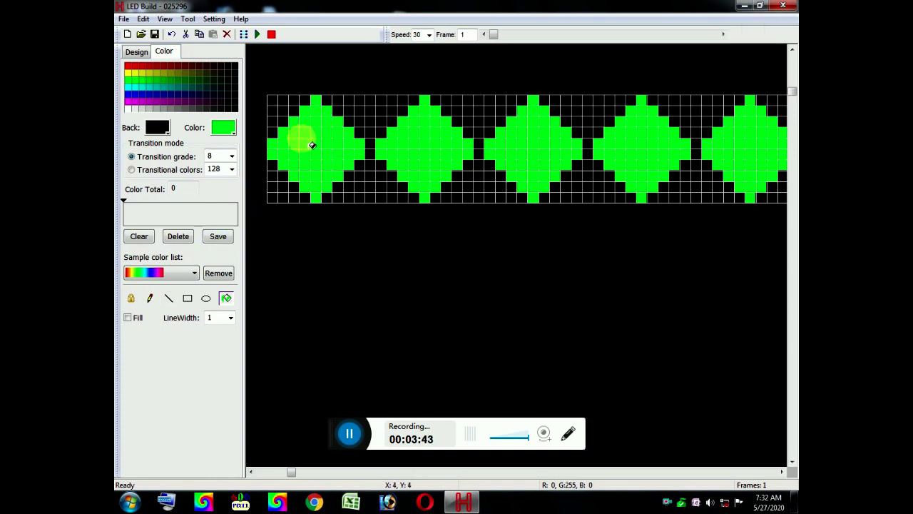
Access the Moving action's design settings by way of the Lighting Sculpt Window and enable Recycling before a color.
{"action": "left_click", "coordinate": [135, 54]}
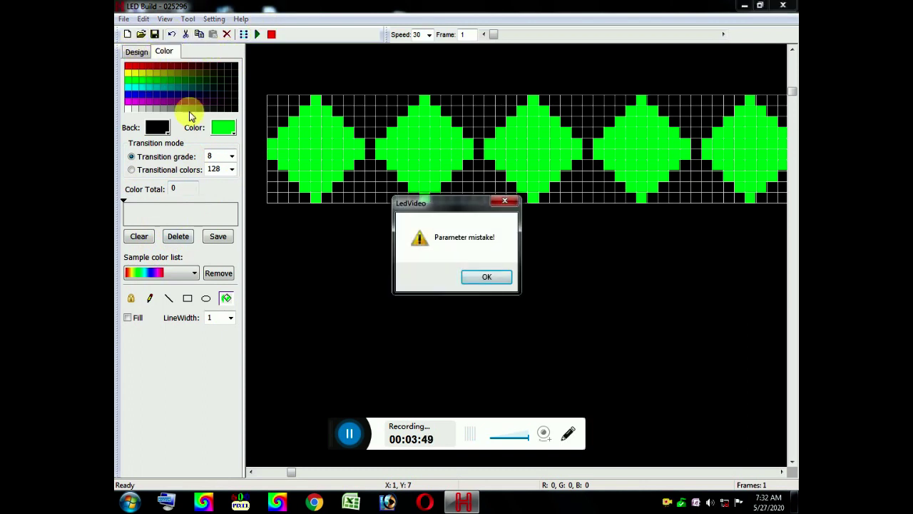
{"action": "left_click", "coordinate": [505, 200]}
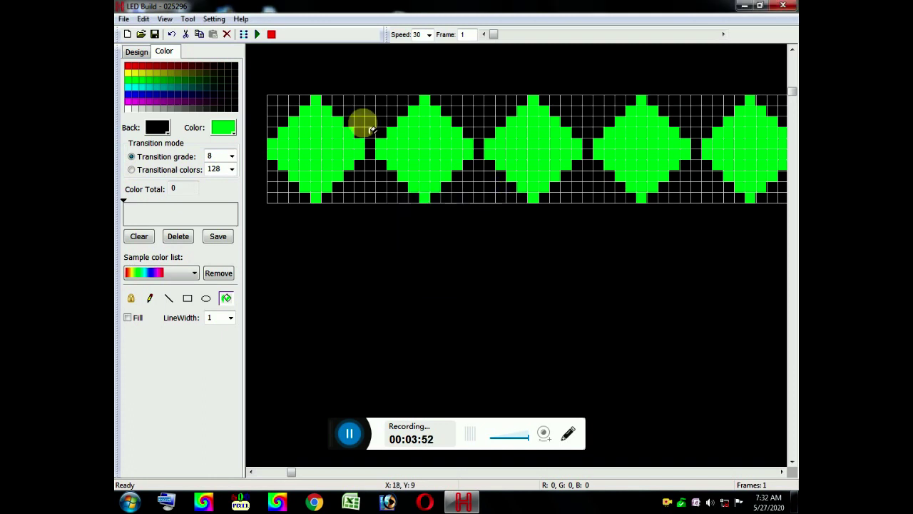
{"action": "left_click", "coordinate": [245, 34]}
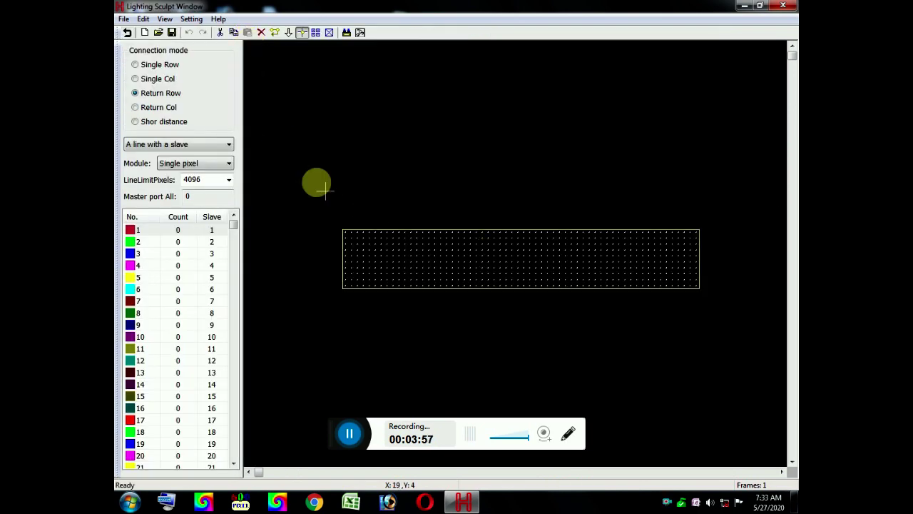
{"action": "left_click", "coordinate": [127, 32]}
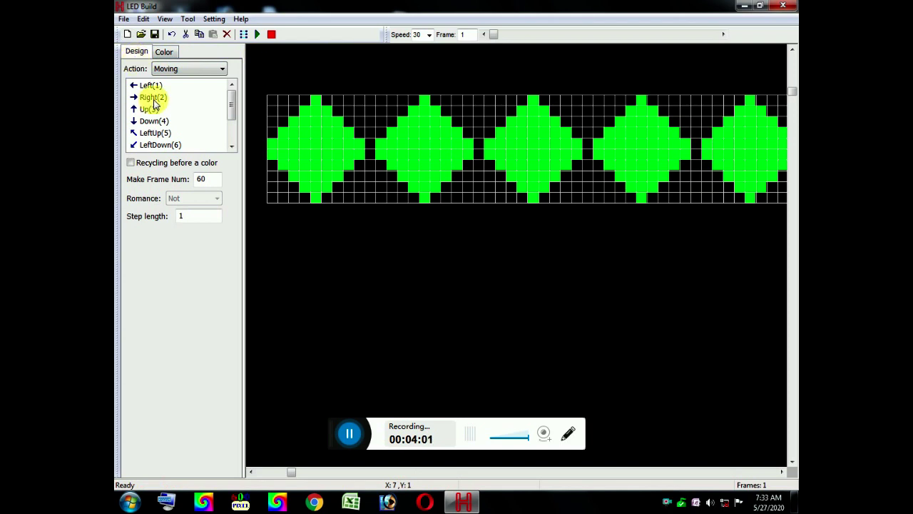
{"action": "left_click", "coordinate": [130, 163]}
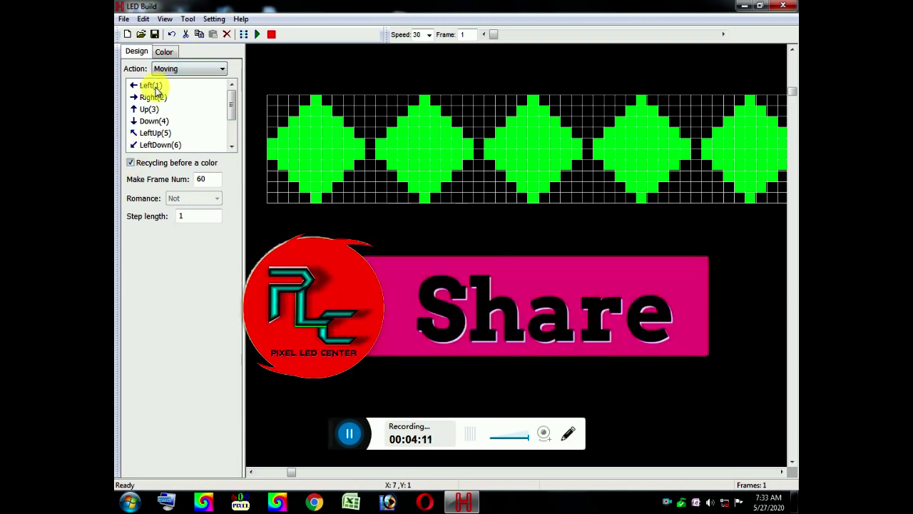
Set the number of frames to make to 60 and add the Left, Right, Up and Down Moving effects.
{"action": "double_click", "coordinate": [204, 179]}
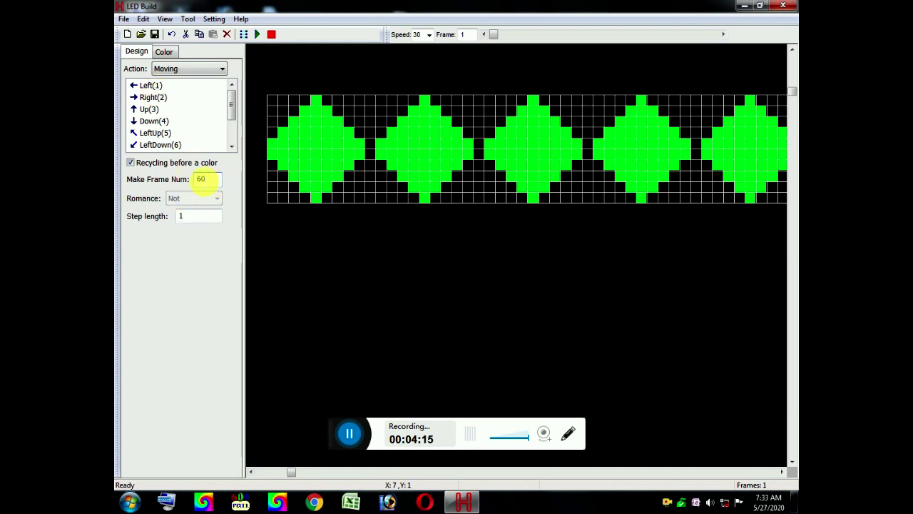
{"action": "type", "text": "6"}
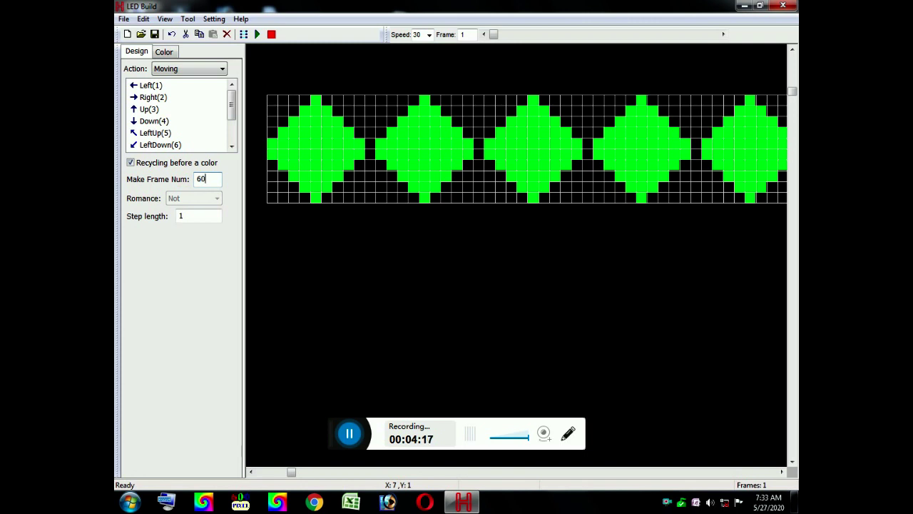
{"action": "type", "text": "0"}
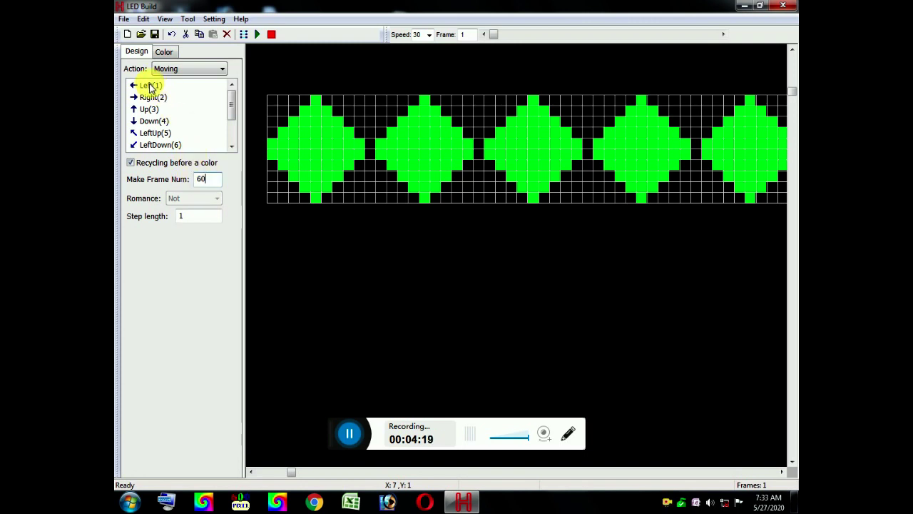
{"action": "left_click", "coordinate": [150, 87]}
{"action": "left_click", "coordinate": [150, 98]}
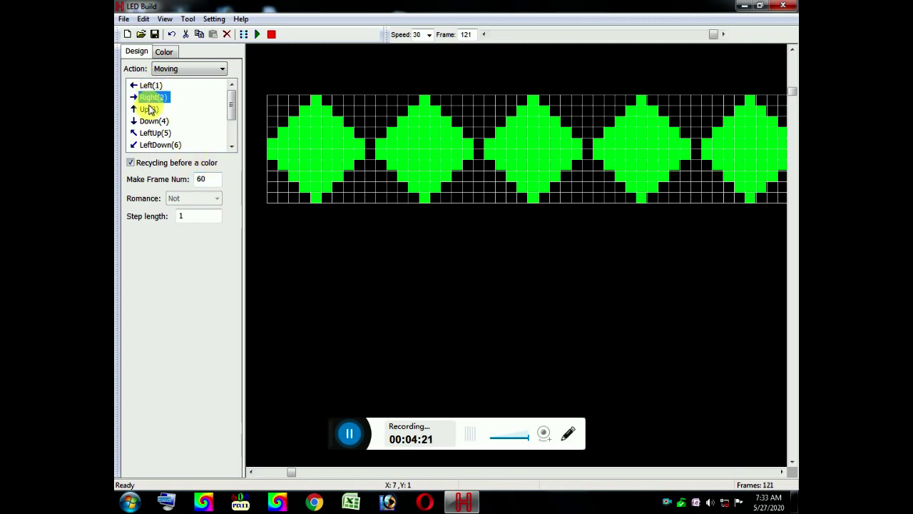
{"action": "left_click", "coordinate": [150, 109]}
{"action": "left_click", "coordinate": [148, 119]}
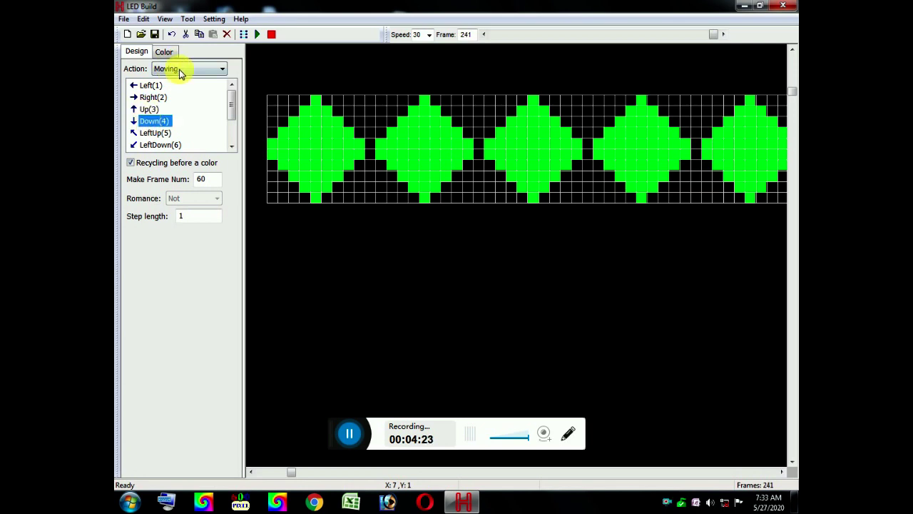
Switch the action to Symmetry with Recycling before a color enabled, and add the horizontal open, horizontal close, vertical open and vertical close effects.
{"action": "left_click", "coordinate": [180, 69]}
{"action": "left_click", "coordinate": [172, 91]}
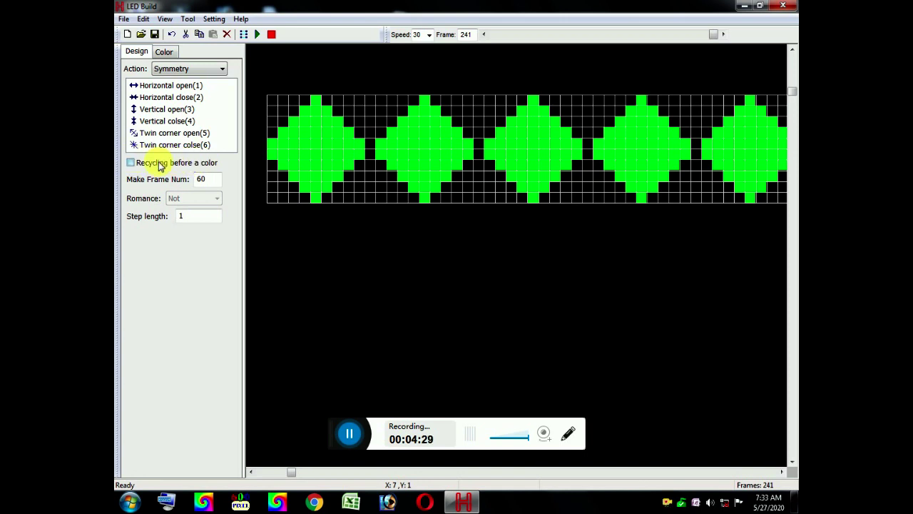
{"action": "left_click", "coordinate": [131, 163]}
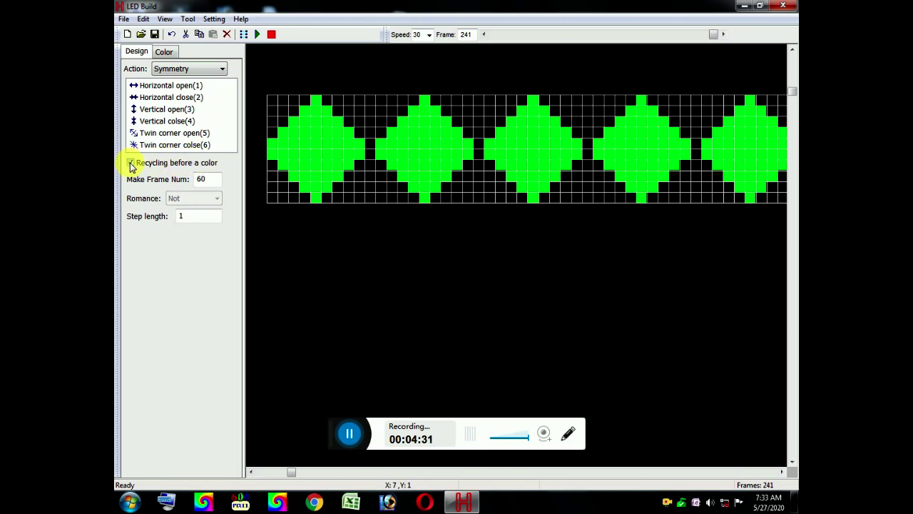
{"action": "left_click", "coordinate": [154, 86]}
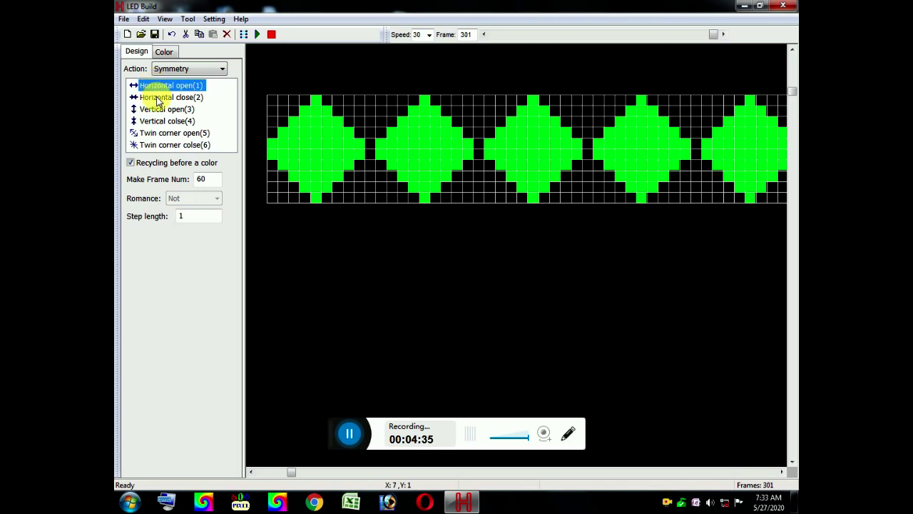
{"action": "left_click", "coordinate": [158, 98]}
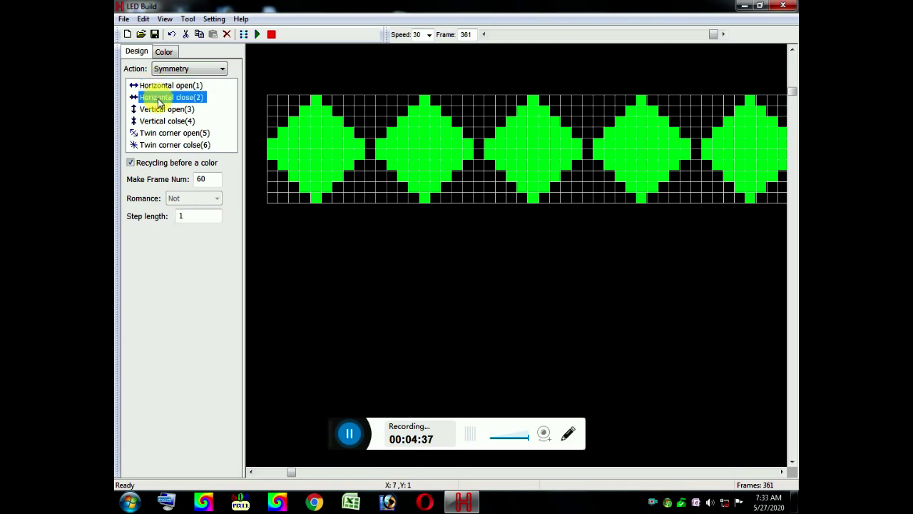
{"action": "left_click", "coordinate": [159, 114]}
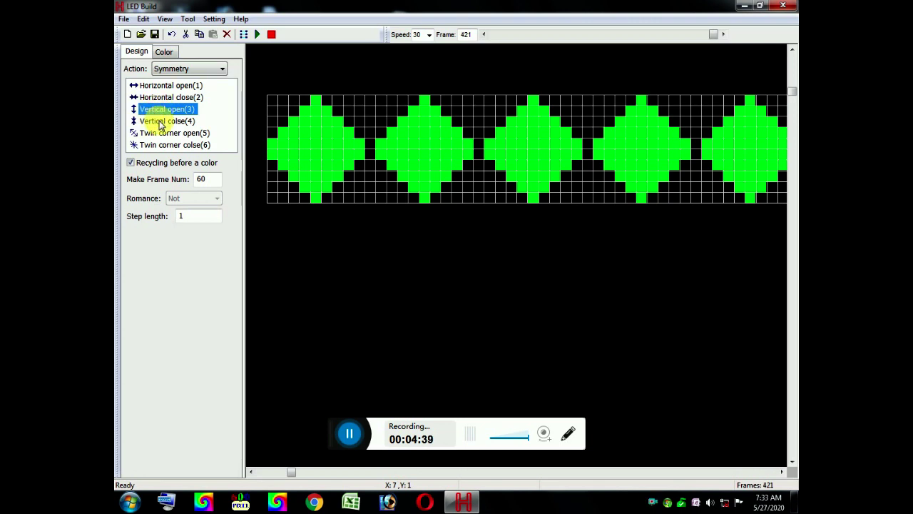
{"action": "left_click", "coordinate": [161, 122]}
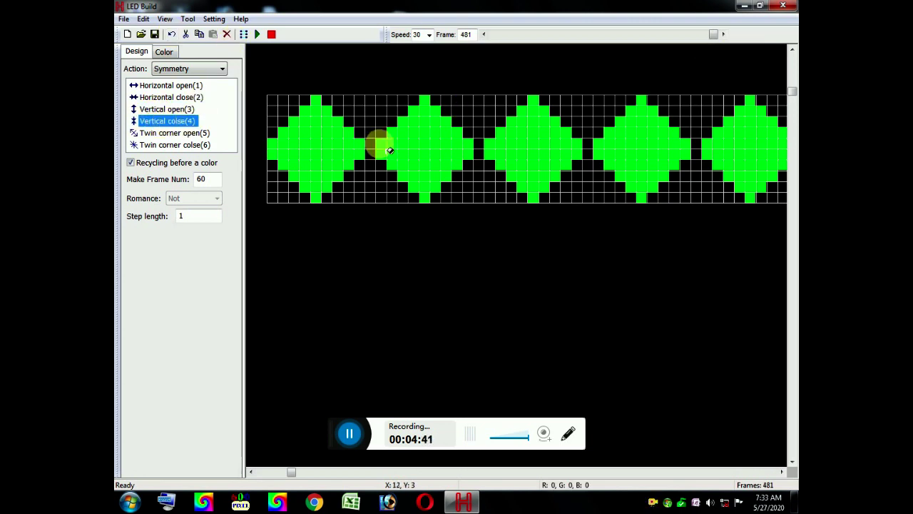
Play the animation from frame 1 with the whole diamond row in view, and stop the playback.
{"action": "left_click", "coordinate": [397, 324]}
{"action": "scroll", "coordinate": [531, 266], "scroll_direction": "down", "scroll_amount": 1}
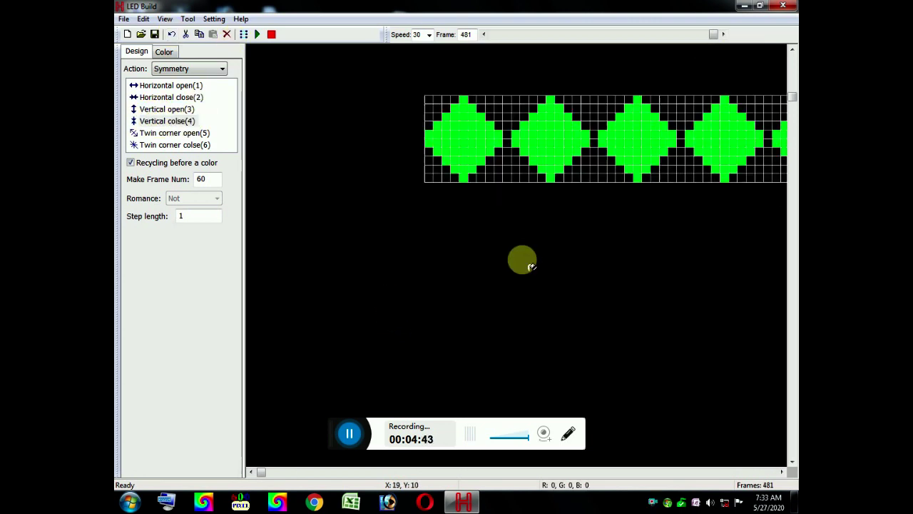
{"action": "scroll", "coordinate": [530, 266], "scroll_direction": "down", "scroll_amount": 1}
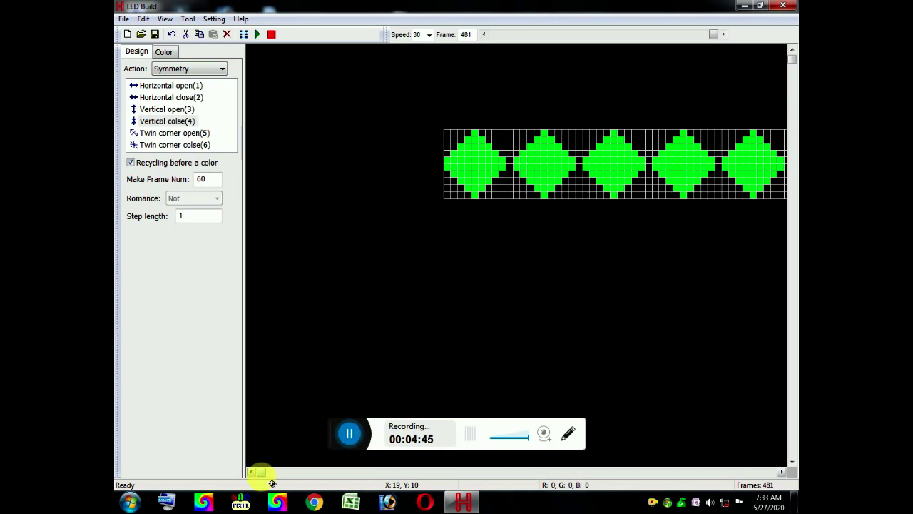
{"action": "left_click_drag", "start_coordinate": [261, 472], "coordinate": [286, 473]}
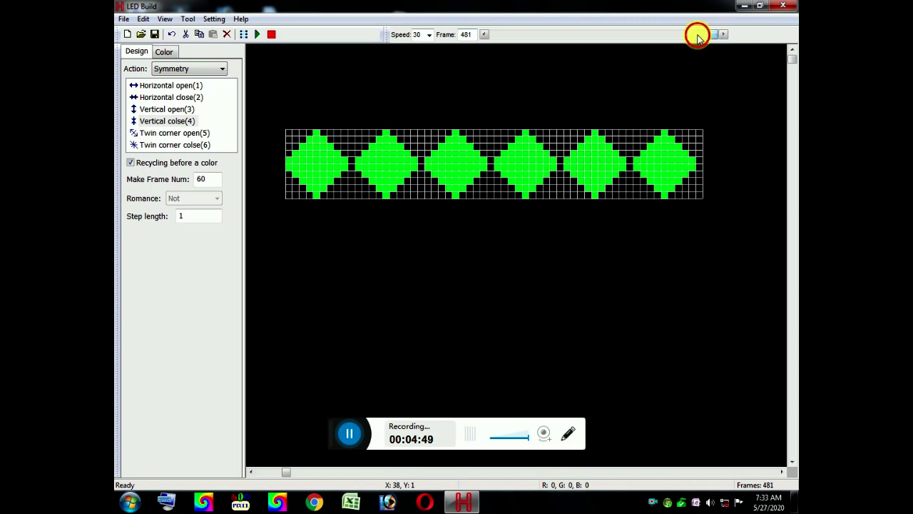
{"action": "left_click_drag", "start_coordinate": [698, 36], "coordinate": [490, 33]}
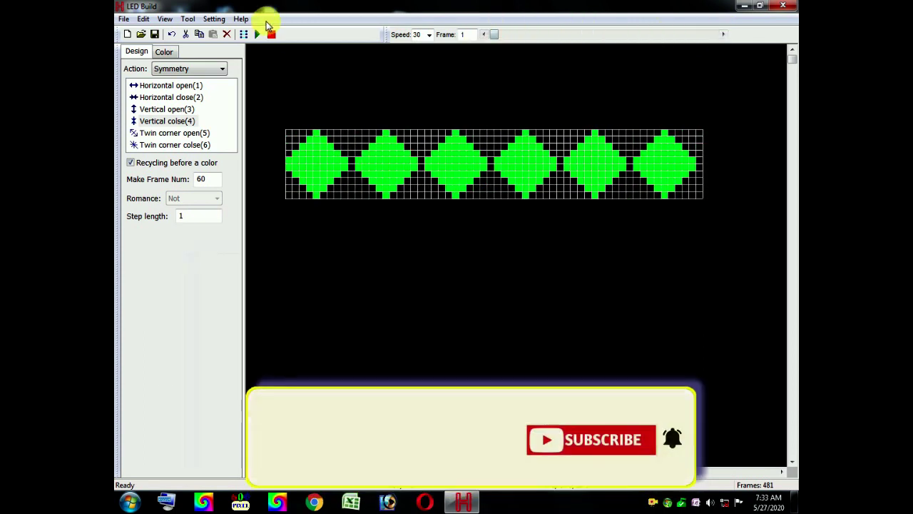
{"action": "left_click", "coordinate": [257, 34]}
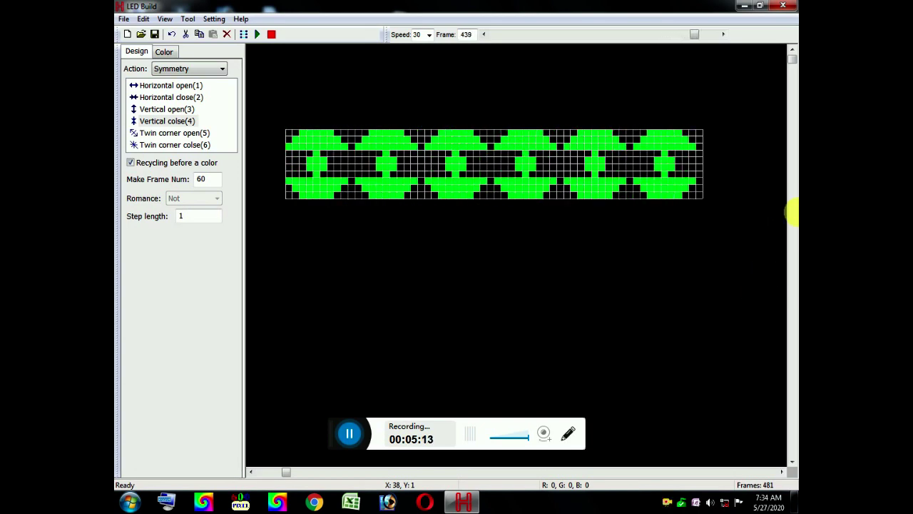
{"action": "left_click", "coordinate": [270, 34]}
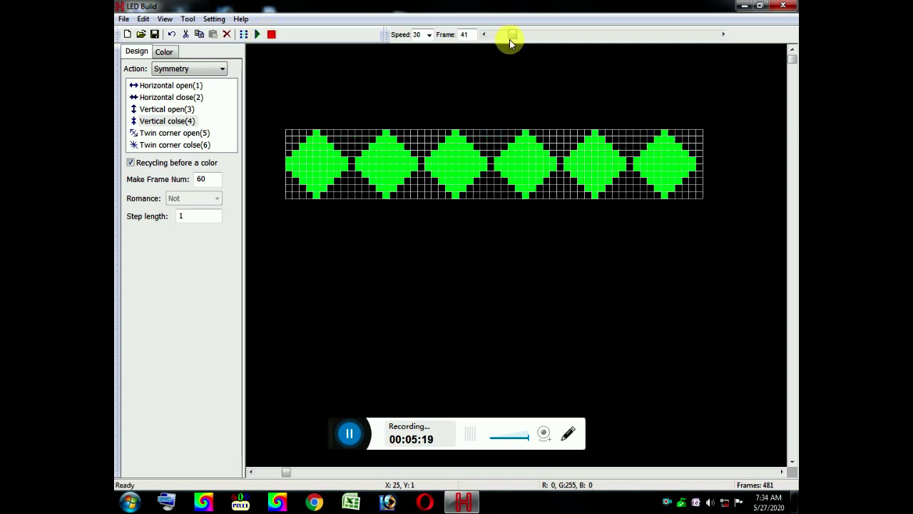
Go to the last frame, 481, and bring up the color and drawing tools.
{"action": "left_click_drag", "start_coordinate": [514, 37], "coordinate": [723, 44]}
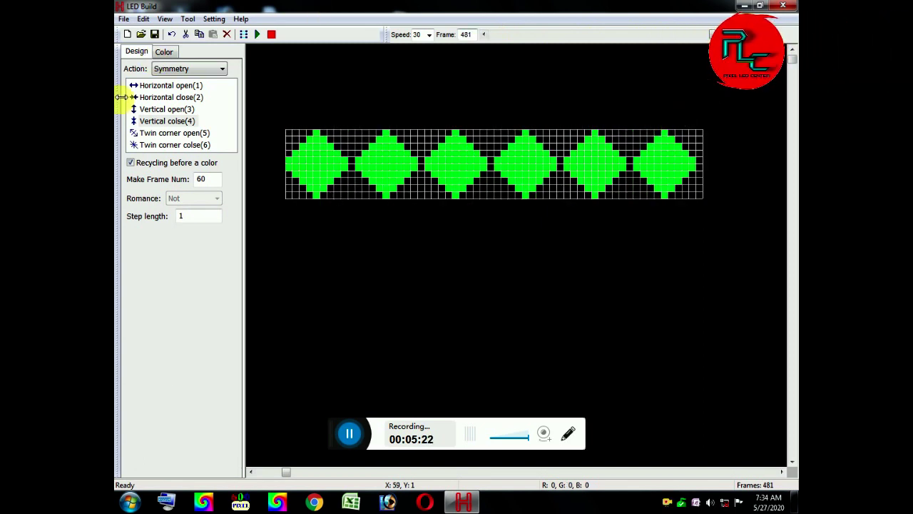
{"action": "left_click", "coordinate": [166, 55]}
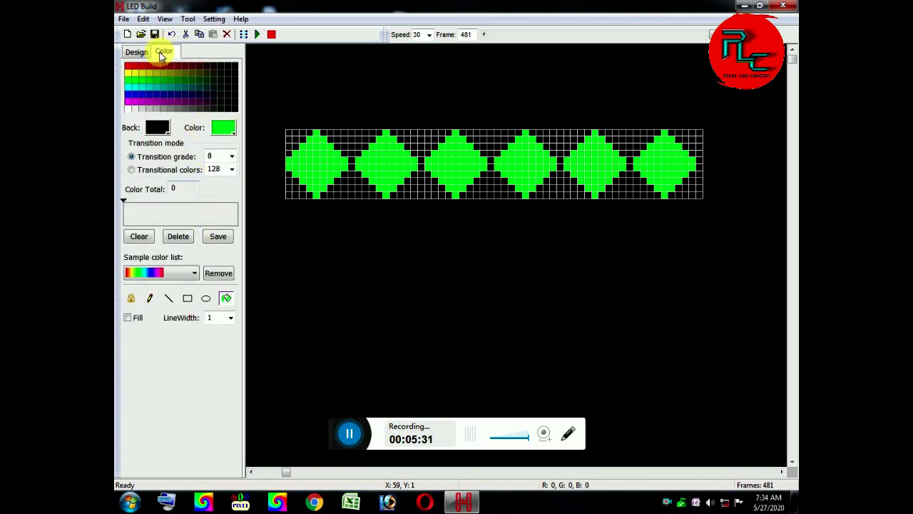
Set the drawing color to dark red (red 128, green 0, blue 0) from the basic colors.
{"action": "left_click", "coordinate": [224, 127]}
{"action": "left_click", "coordinate": [224, 127]}
{"action": "left_click", "coordinate": [224, 127]}
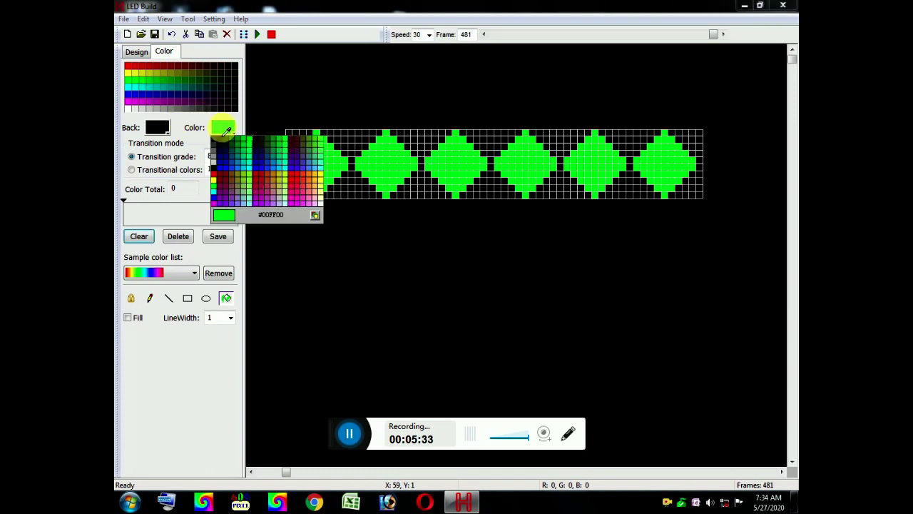
{"action": "left_click", "coordinate": [314, 215]}
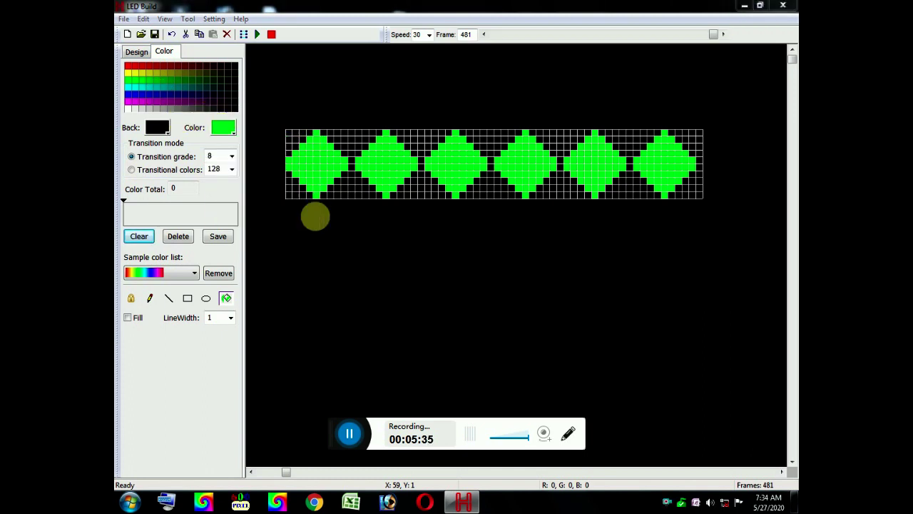
{"action": "left_click", "coordinate": [397, 222]}
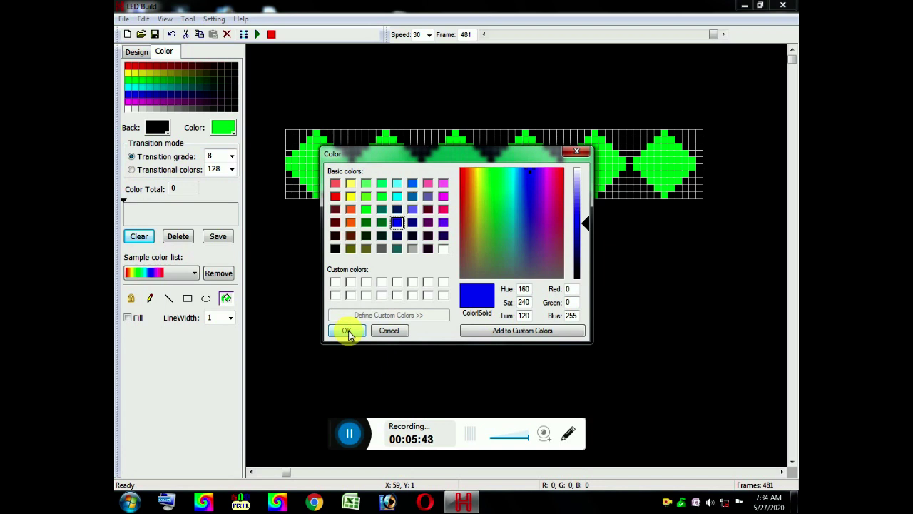
{"action": "left_click", "coordinate": [336, 223]}
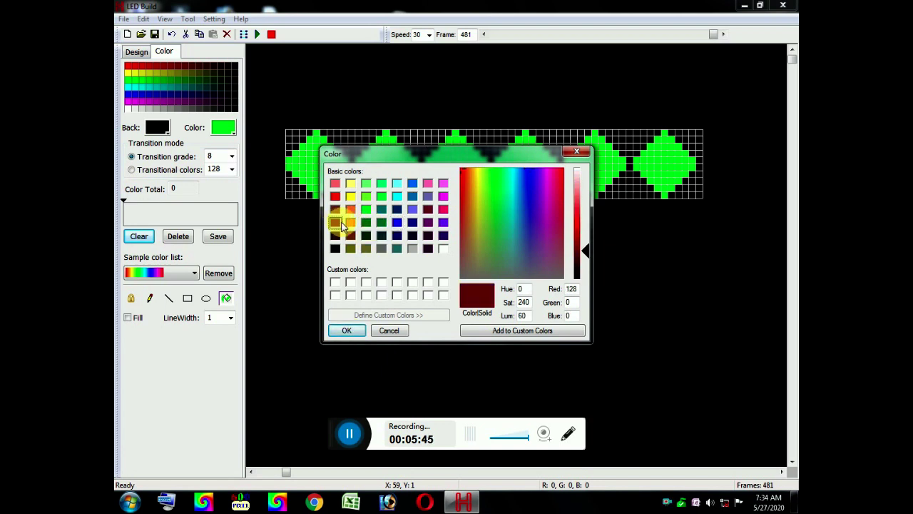
{"action": "left_click", "coordinate": [347, 330]}
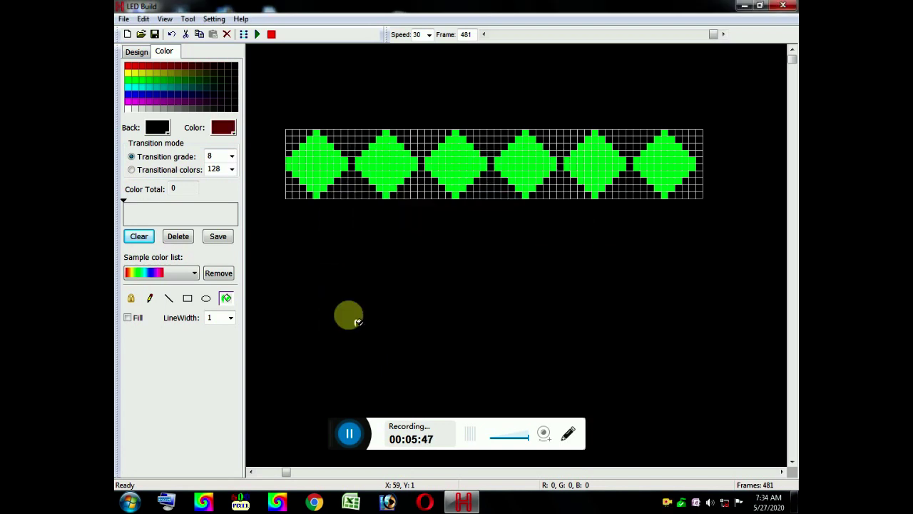
Set the drawing color to blue (red 0, green 0, blue 255) from the basic colors.
{"action": "left_click", "coordinate": [224, 128]}
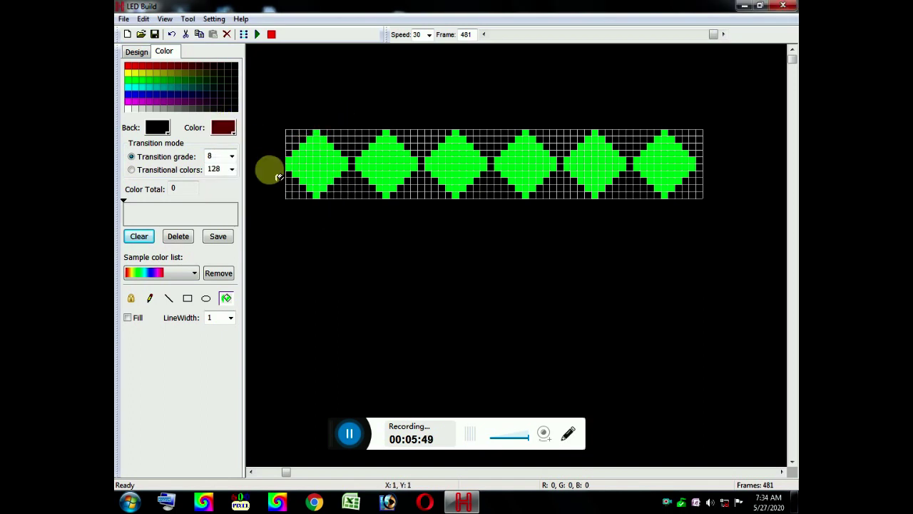
{"action": "left_click", "coordinate": [224, 128]}
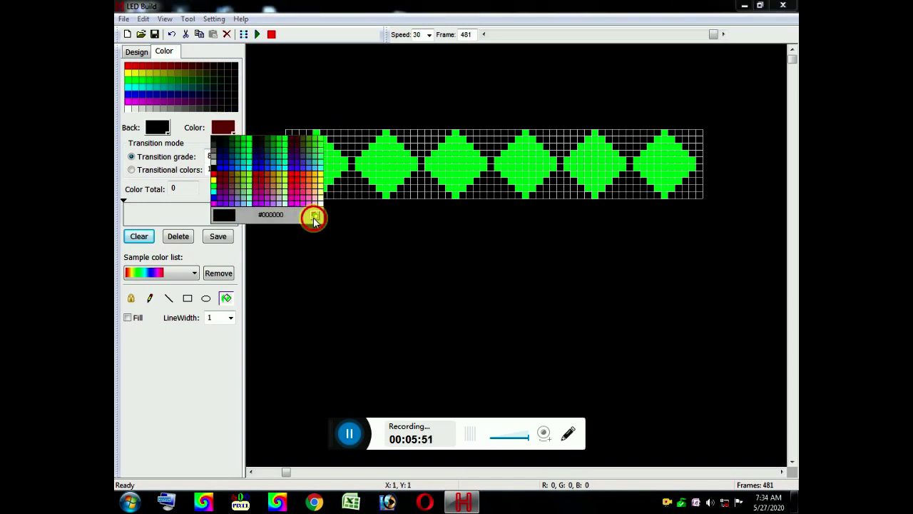
{"action": "left_click", "coordinate": [314, 217]}
{"action": "left_click", "coordinate": [397, 224]}
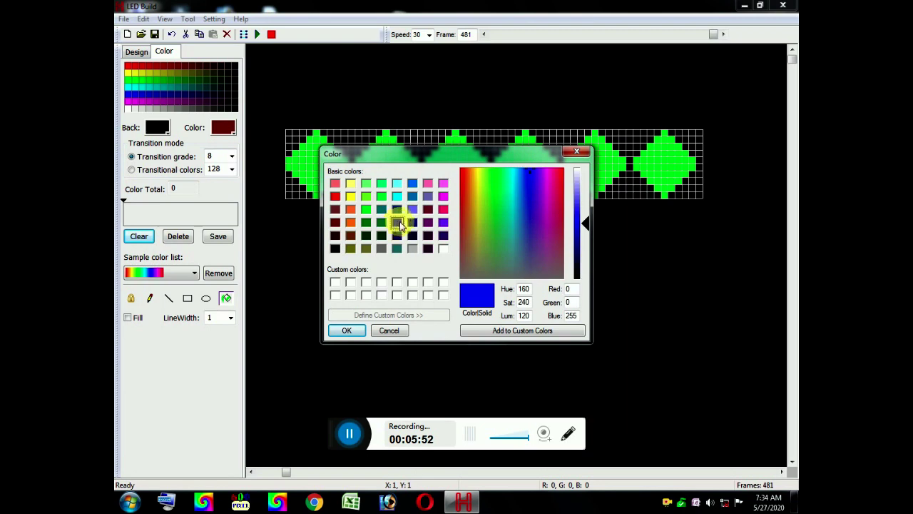
{"action": "left_click", "coordinate": [347, 331]}
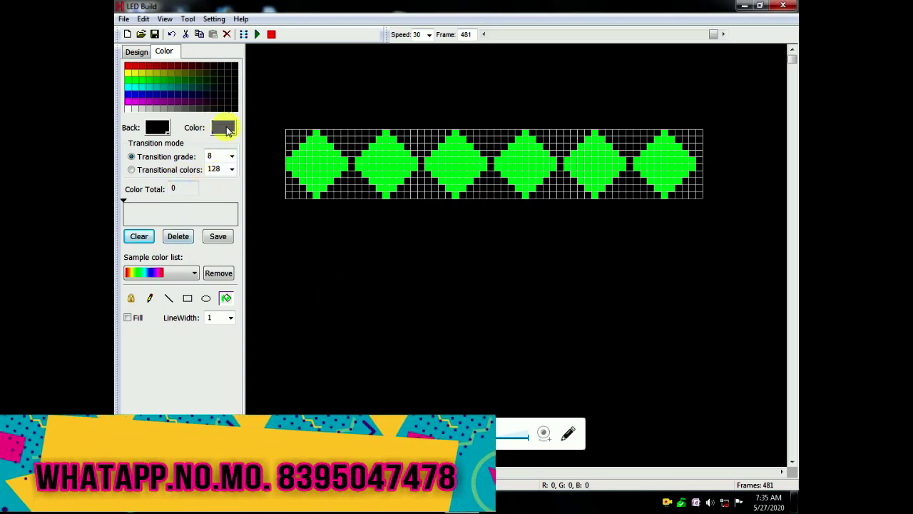
Fill the black background around all six diamonds with blue, and paint the leftover black pixels blue with the pencil.
{"action": "left_click", "coordinate": [227, 300]}
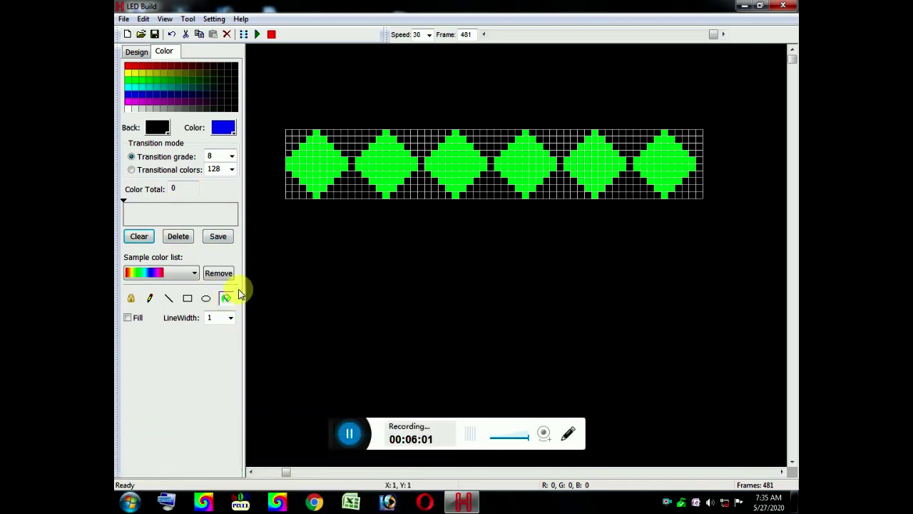
{"action": "left_click", "coordinate": [359, 155]}
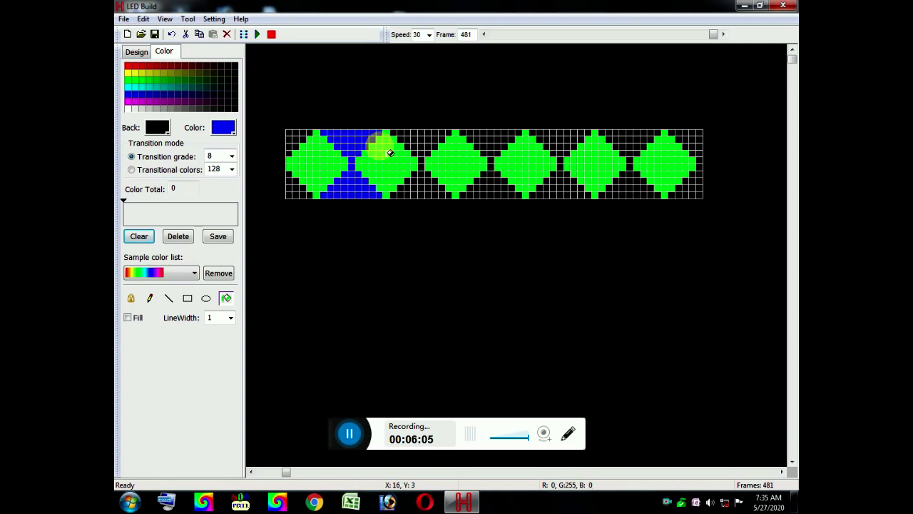
{"action": "left_click", "coordinate": [305, 152]}
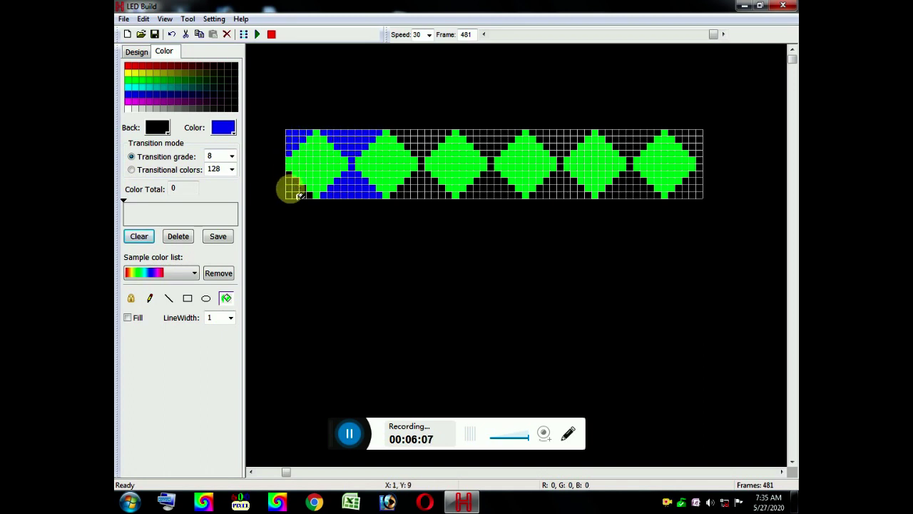
{"action": "left_click", "coordinate": [293, 189]}
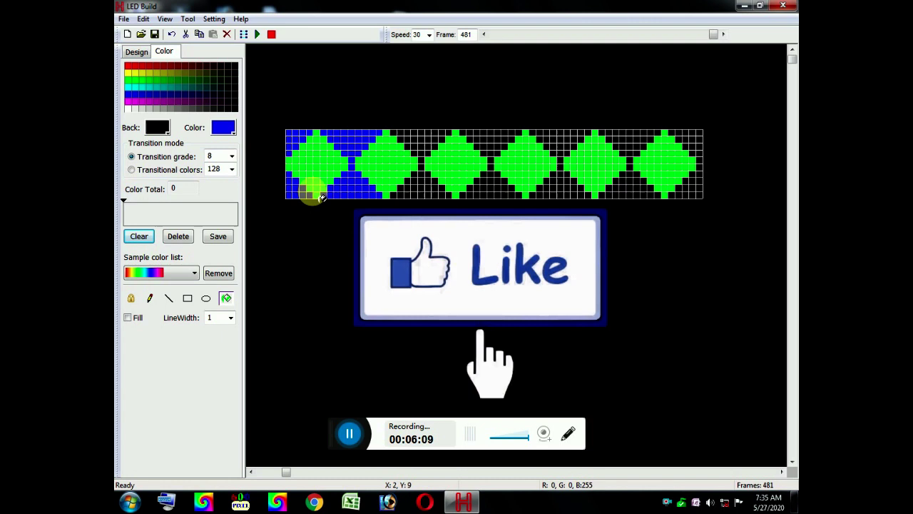
{"action": "left_click", "coordinate": [428, 159]}
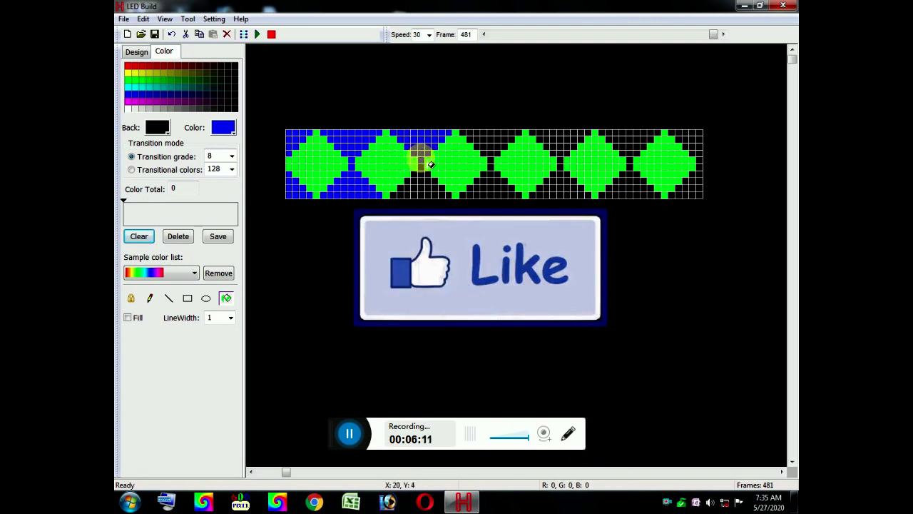
{"action": "left_click", "coordinate": [427, 187]}
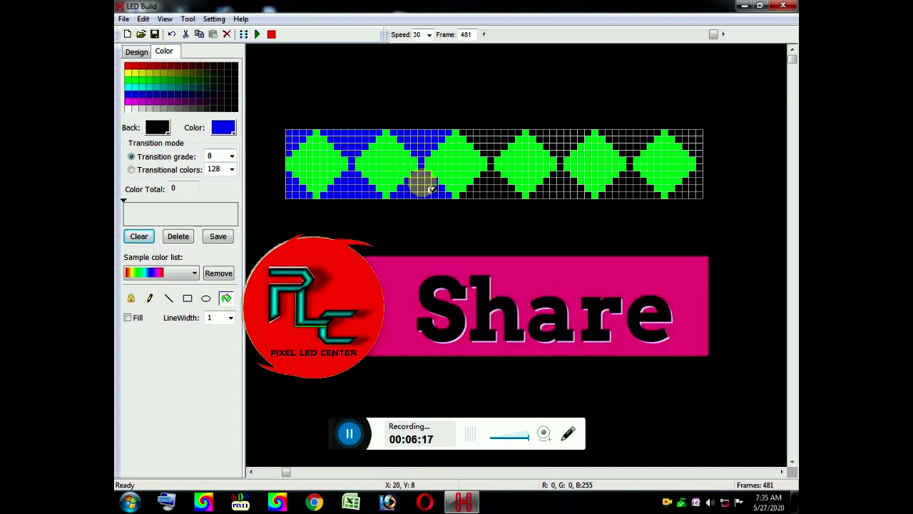
{"action": "left_click", "coordinate": [499, 192]}
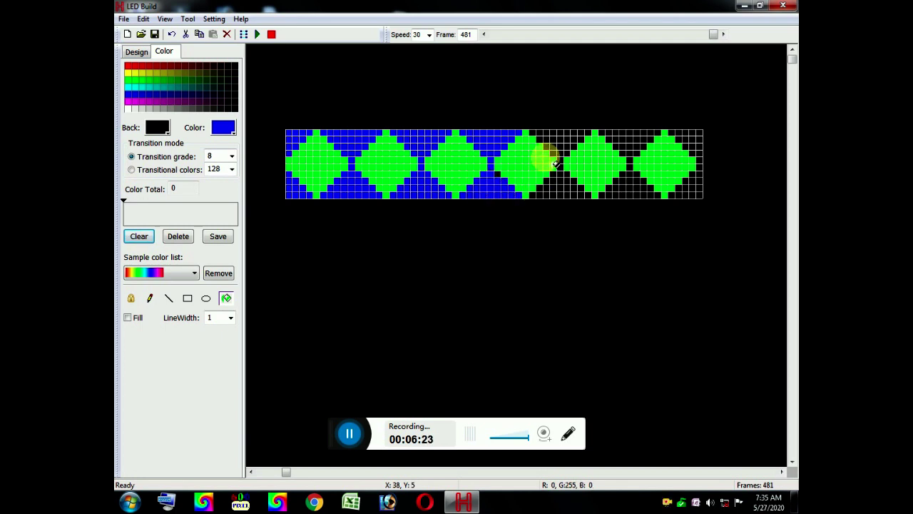
{"action": "left_click", "coordinate": [570, 155]}
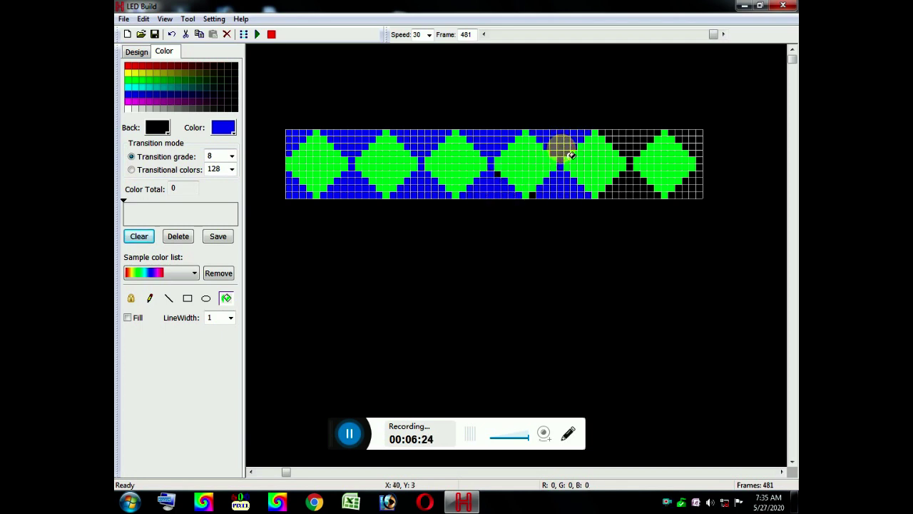
{"action": "left_click", "coordinate": [640, 189]}
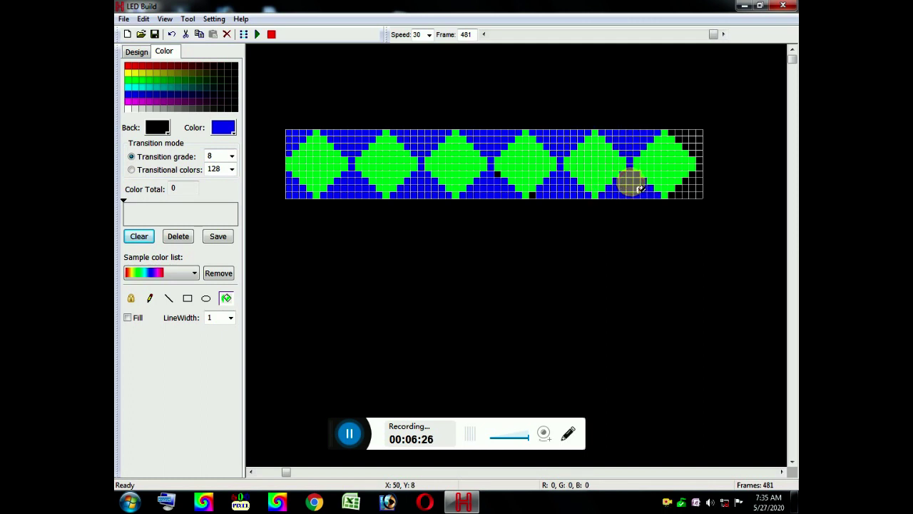
{"action": "left_click", "coordinate": [704, 164]}
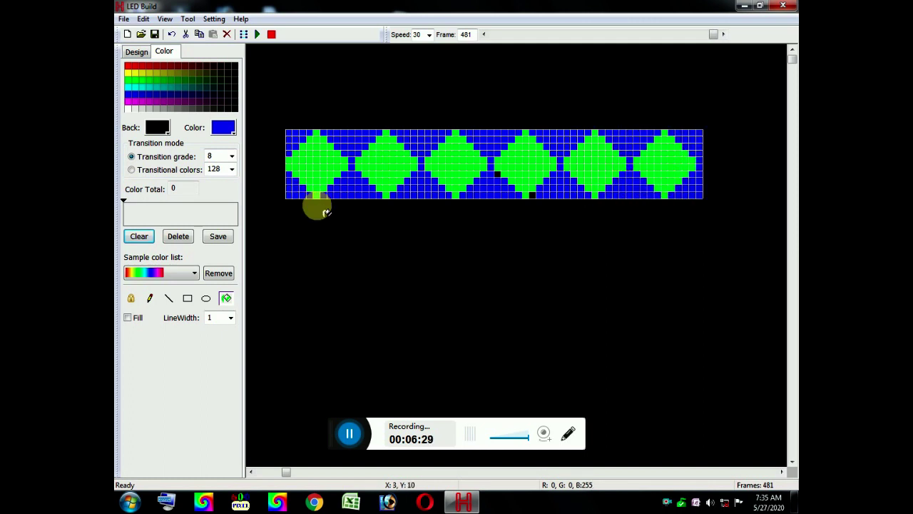
{"action": "left_click", "coordinate": [151, 298]}
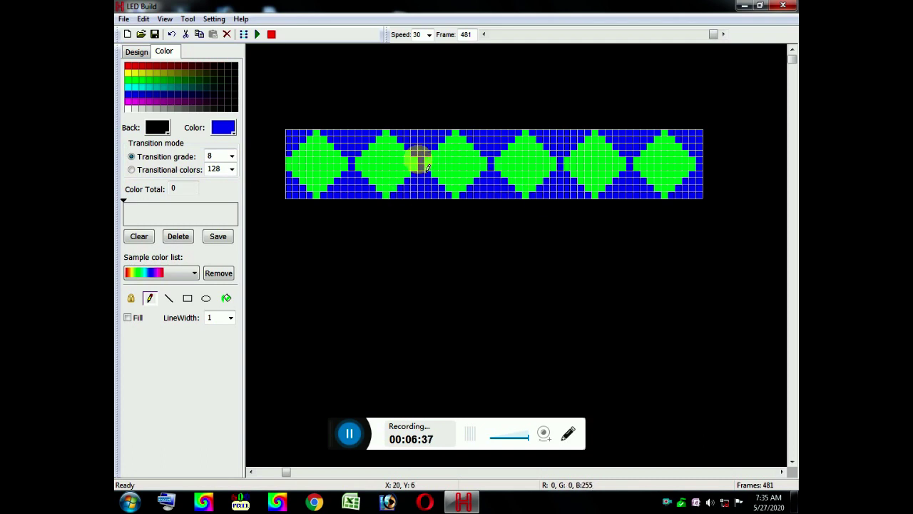
Add the Symmetry effects Horizontal open, Horizontal close, Vertical open and Vertical close, 60 frames each, with Recycling before a color on.
{"action": "left_click", "coordinate": [243, 35]}
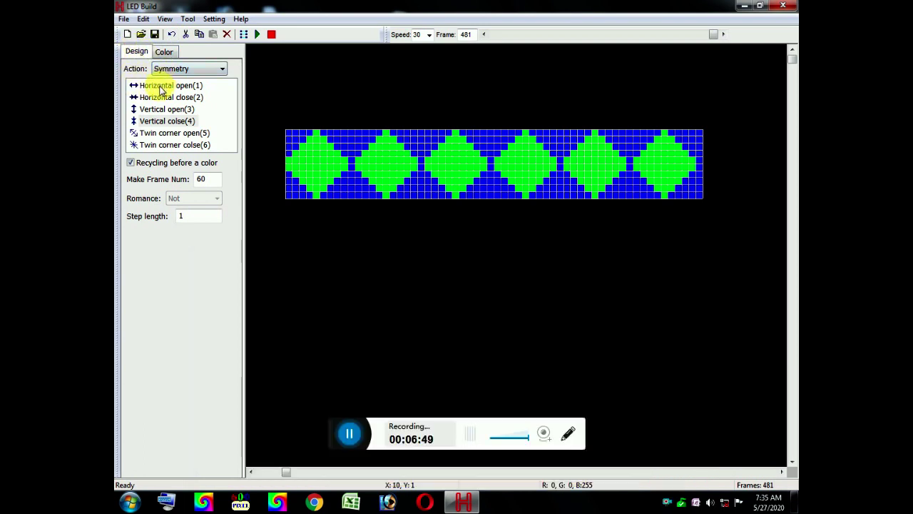
{"action": "left_click", "coordinate": [131, 164]}
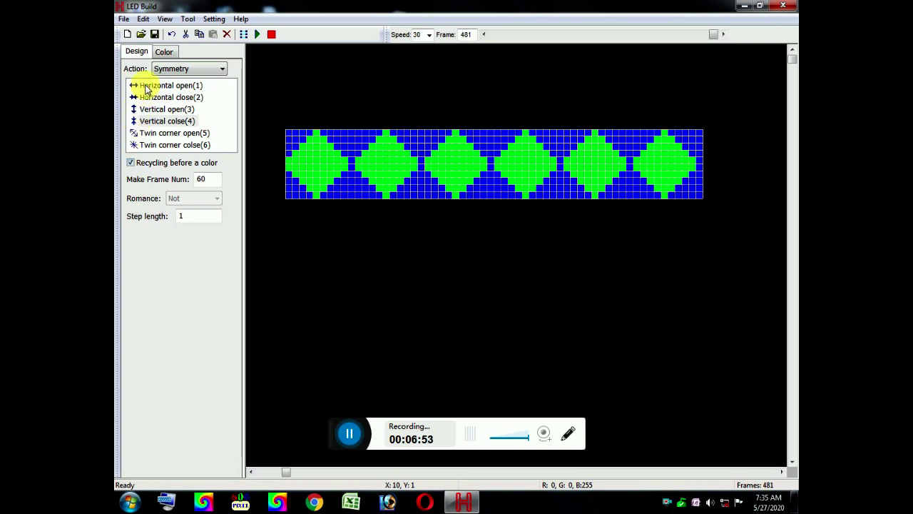
{"action": "left_click", "coordinate": [147, 86]}
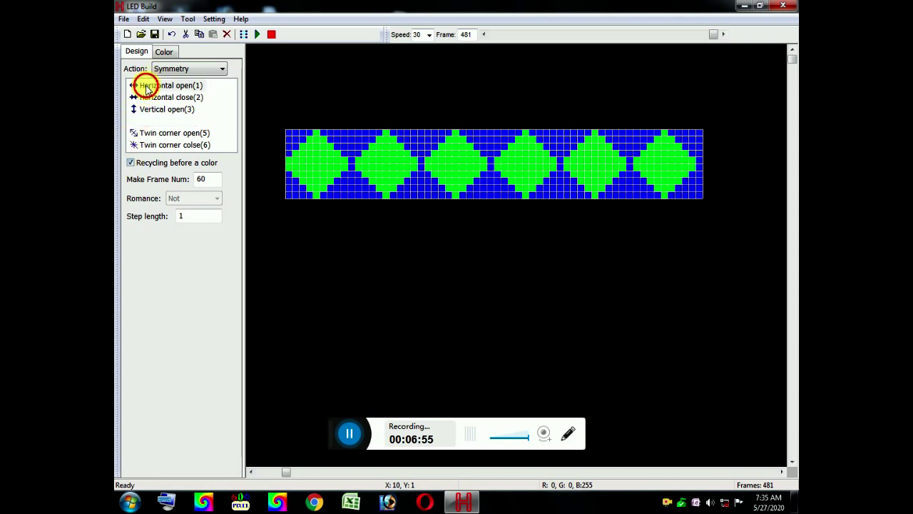
{"action": "left_click", "coordinate": [147, 98]}
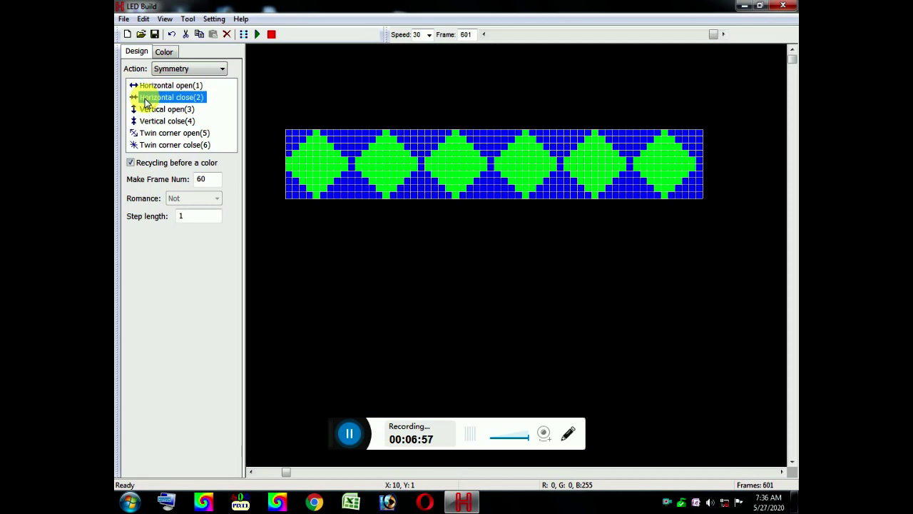
{"action": "left_click", "coordinate": [147, 111]}
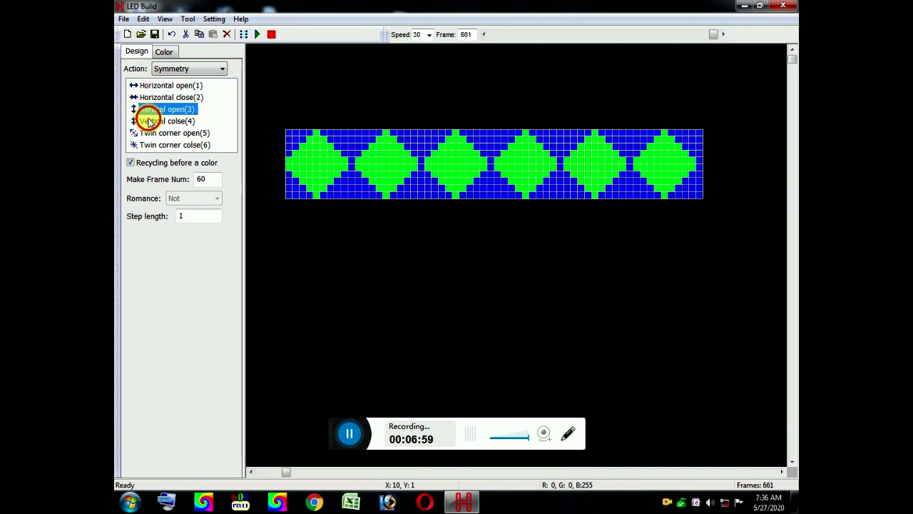
{"action": "left_click", "coordinate": [148, 121]}
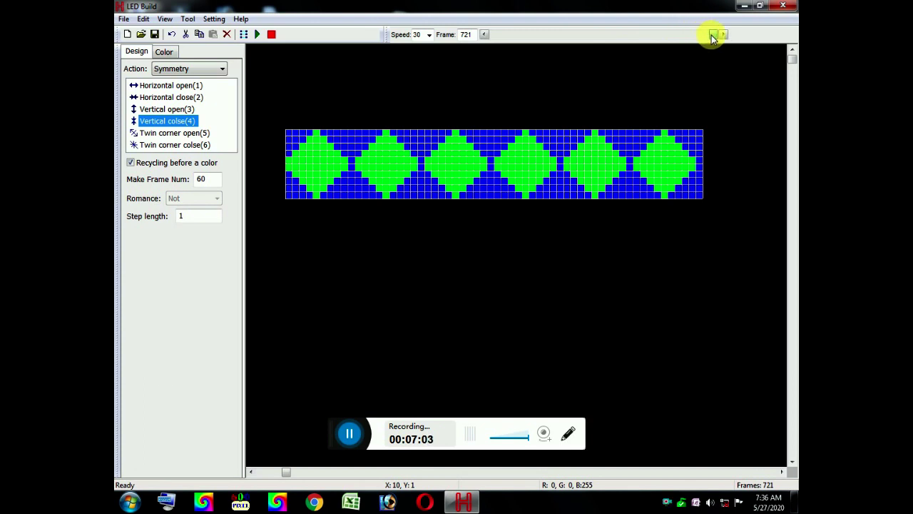
Play the animation through the new symmetry effects on the blue background, and stop the playback.
{"action": "mouse_move", "coordinate": [713, 37]}
{"action": "left_mouse_down"}
{"action": "mouse_move", "coordinate": [704, 35]}
{"action": "mouse_move", "coordinate": [713, 37]}
{"action": "left_mouse_up"}
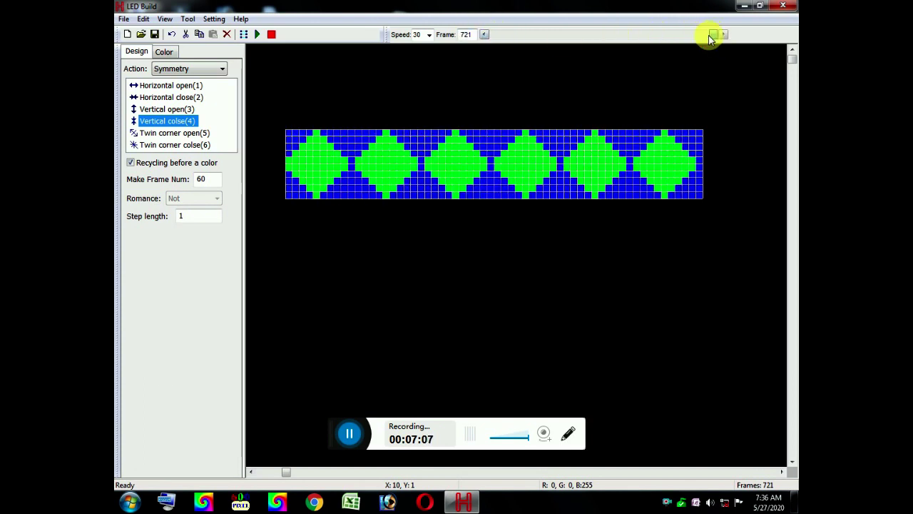
{"action": "left_click_drag", "start_coordinate": [710, 38], "coordinate": [602, 35]}
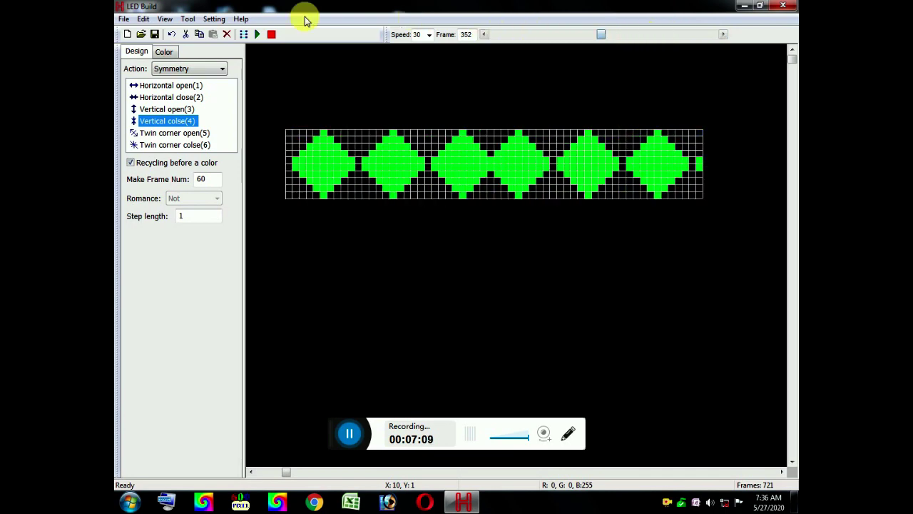
{"action": "left_click", "coordinate": [258, 34]}
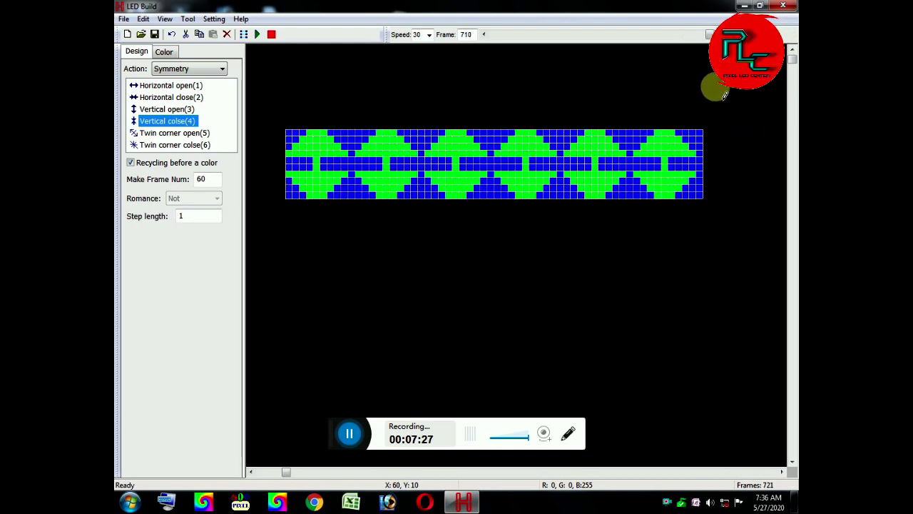
{"action": "left_click", "coordinate": [271, 34]}
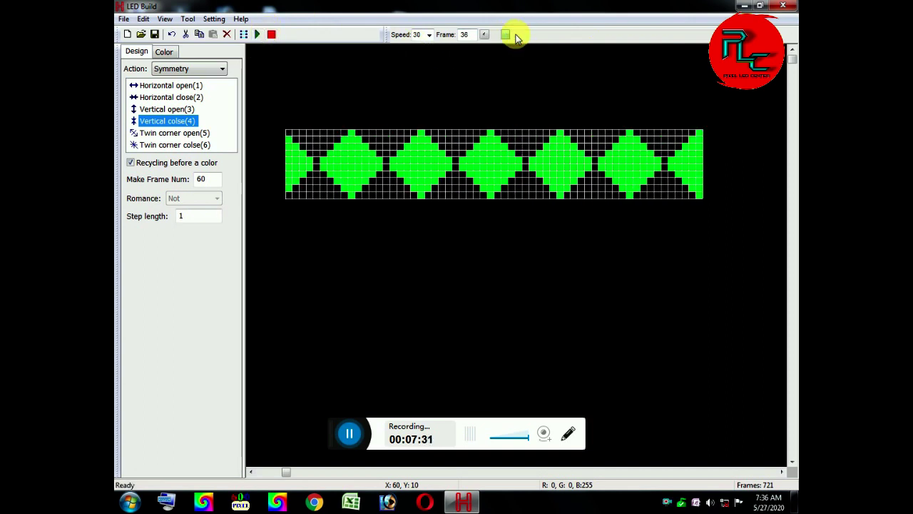
Try adding the 60-frame Horizontal open symmetry effect twice after frame 721, with Recycling before a color turned off.
{"action": "left_click_drag", "start_coordinate": [508, 34], "coordinate": [678, 53]}
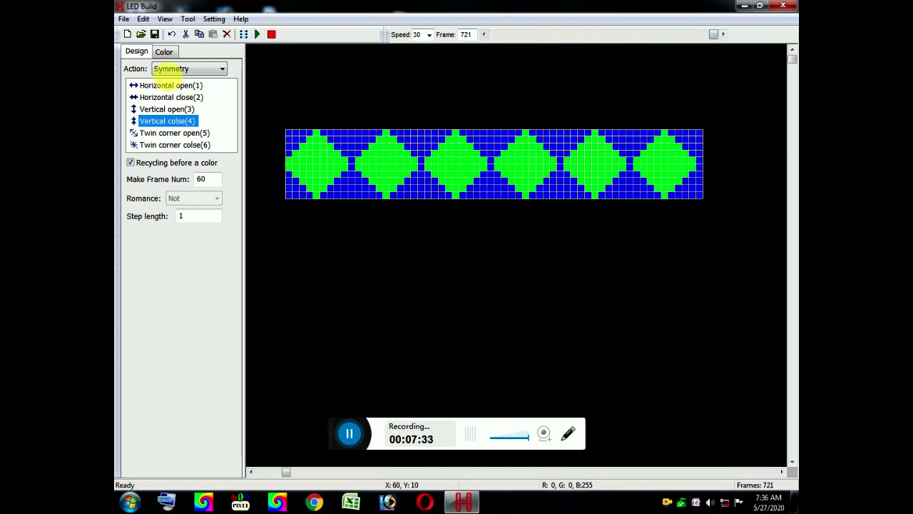
{"action": "left_click", "coordinate": [133, 164]}
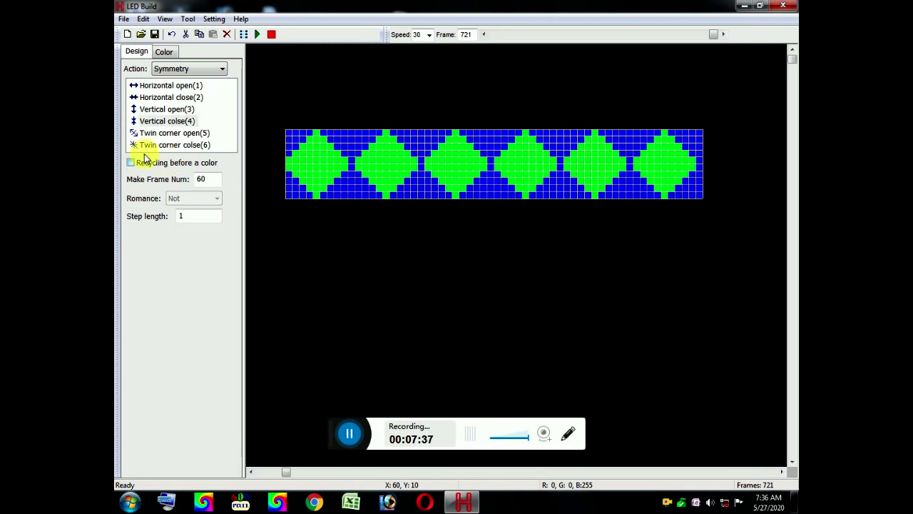
{"action": "left_click", "coordinate": [160, 87]}
{"action": "left_click", "coordinate": [160, 86]}
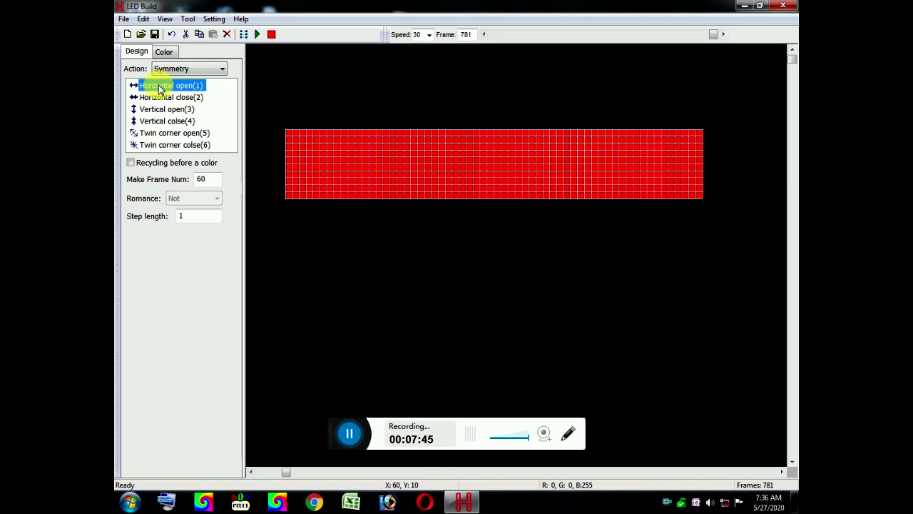
{"action": "left_click", "coordinate": [159, 86]}
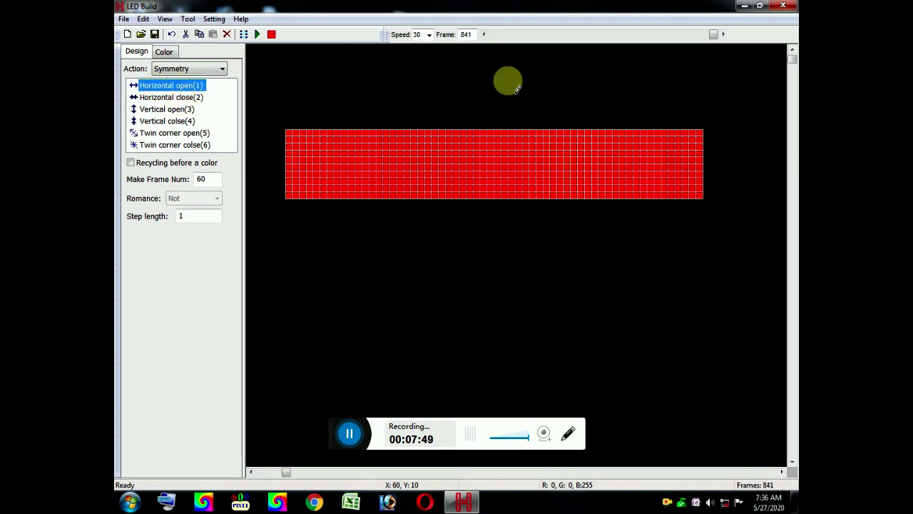
Find the first frame with the red band, delete frames 722 to 841, and go to the last remaining frame.
{"action": "left_click_drag", "start_coordinate": [714, 38], "coordinate": [682, 40]}
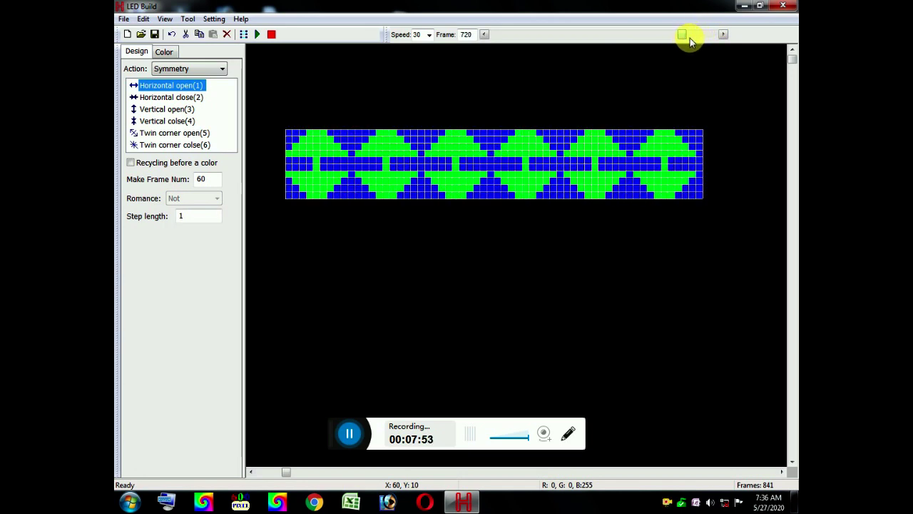
{"action": "left_click", "coordinate": [723, 35]}
{"action": "left_click", "coordinate": [724, 35]}
{"action": "left_click", "coordinate": [723, 35]}
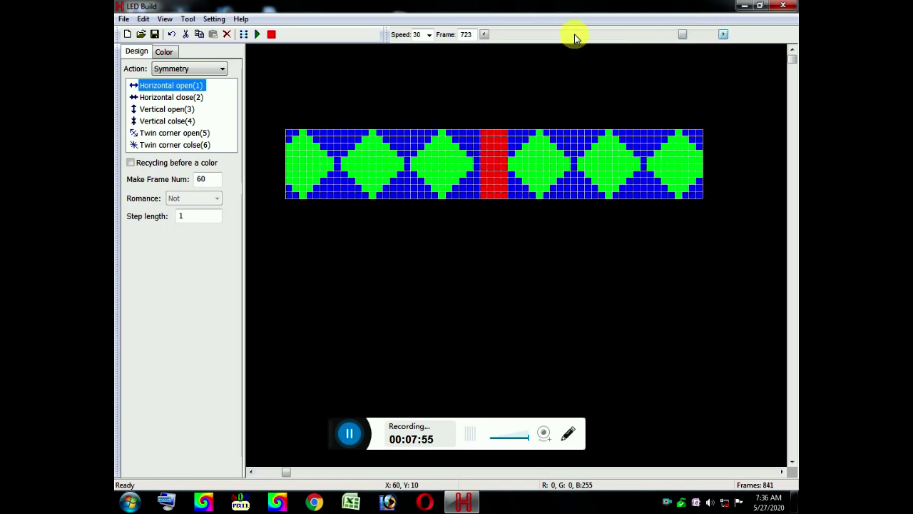
{"action": "left_click", "coordinate": [485, 34]}
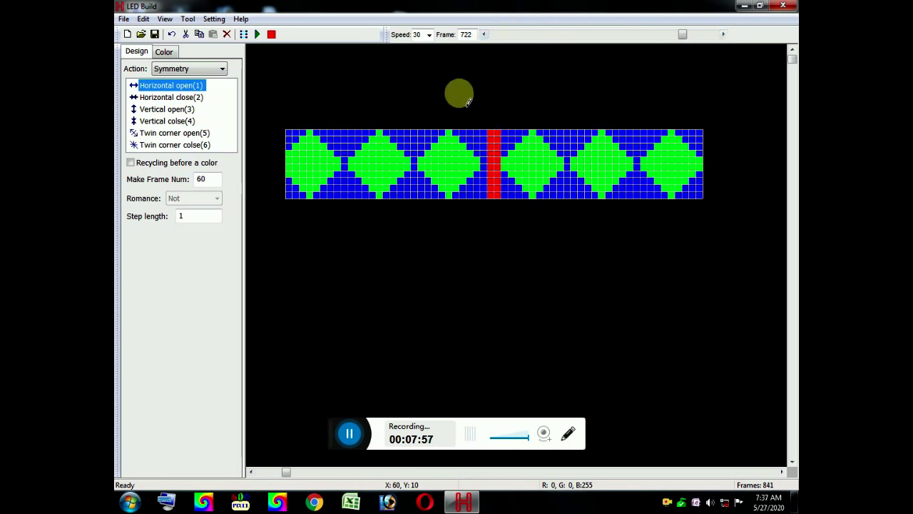
{"action": "left_click", "coordinate": [227, 34]}
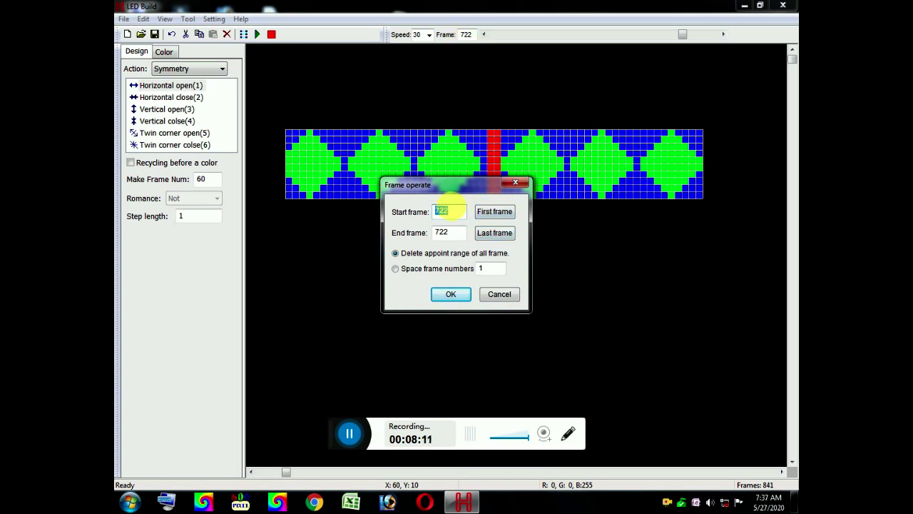
{"action": "left_click", "coordinate": [491, 239]}
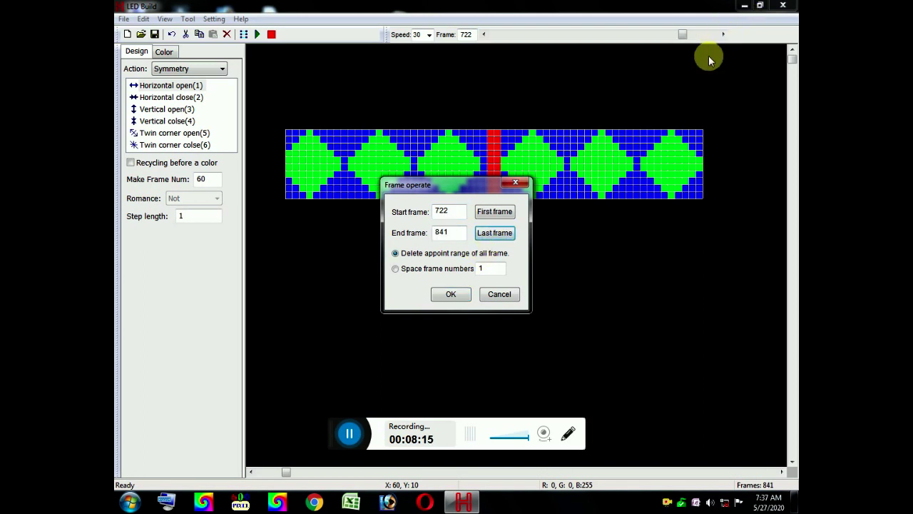
{"action": "left_click", "coordinate": [448, 295]}
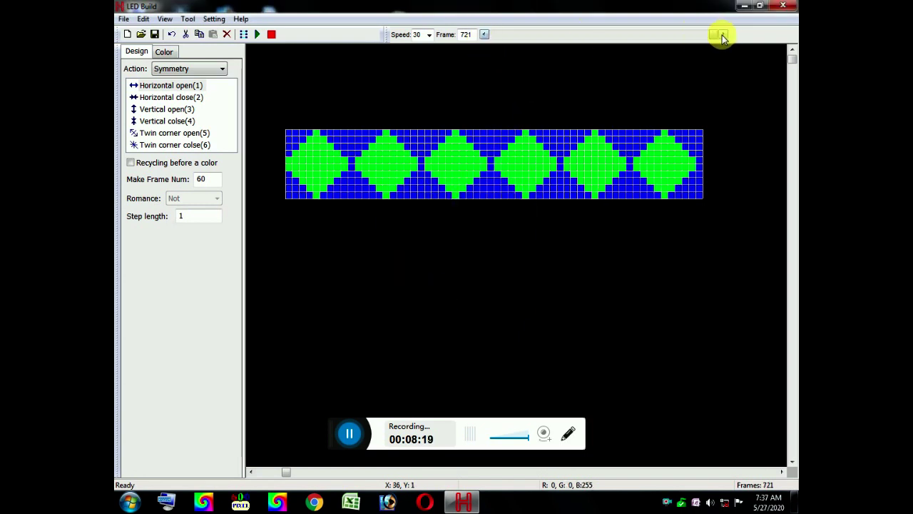
{"action": "left_click_drag", "start_coordinate": [704, 33], "coordinate": [723, 35]}
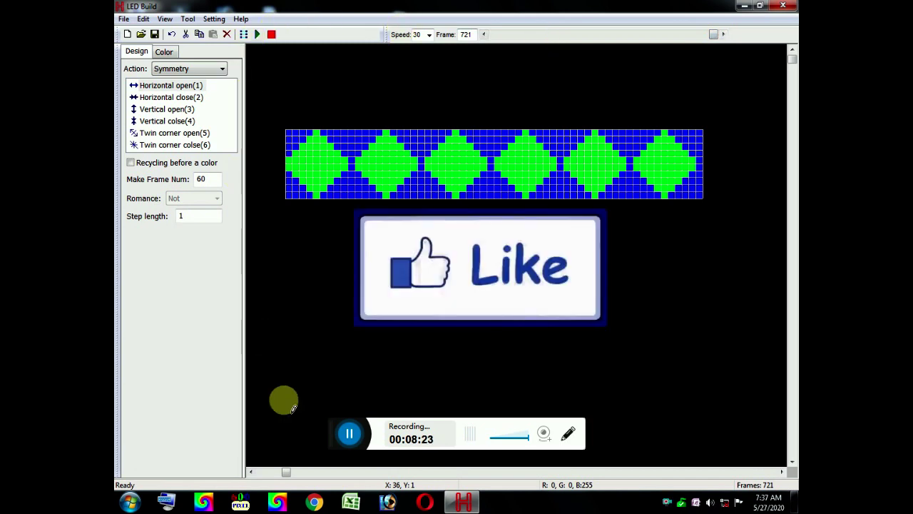
Save the animation to the Desktop as the LedVideo file 025296, replacing the existing file.
{"action": "left_click", "coordinate": [124, 20]}
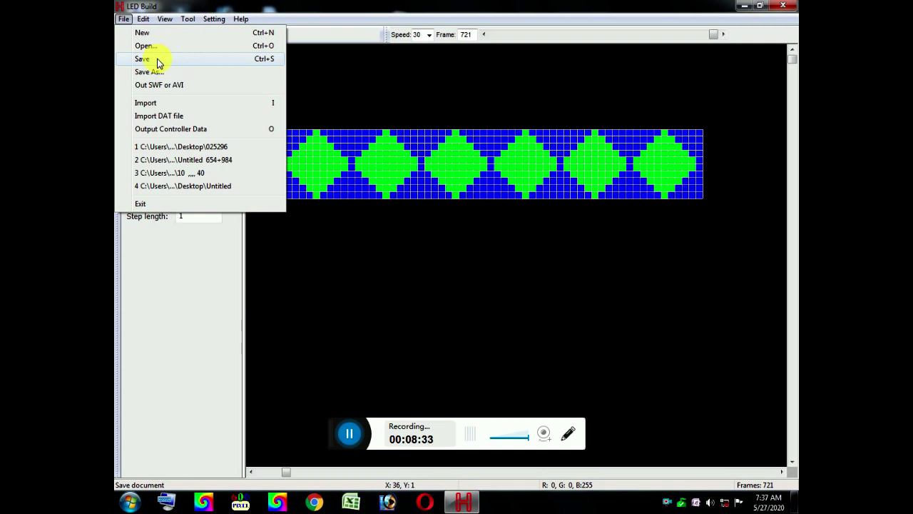
{"action": "left_click", "coordinate": [159, 75]}
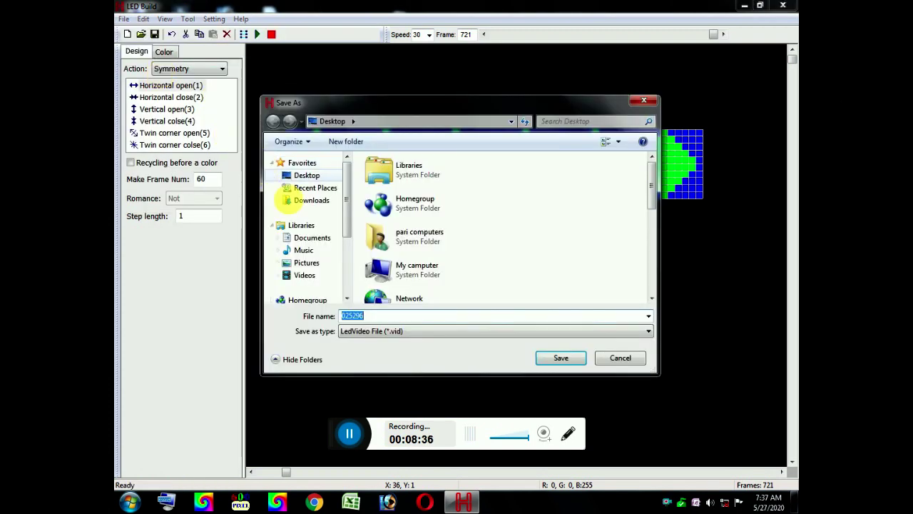
{"action": "left_click", "coordinate": [308, 175]}
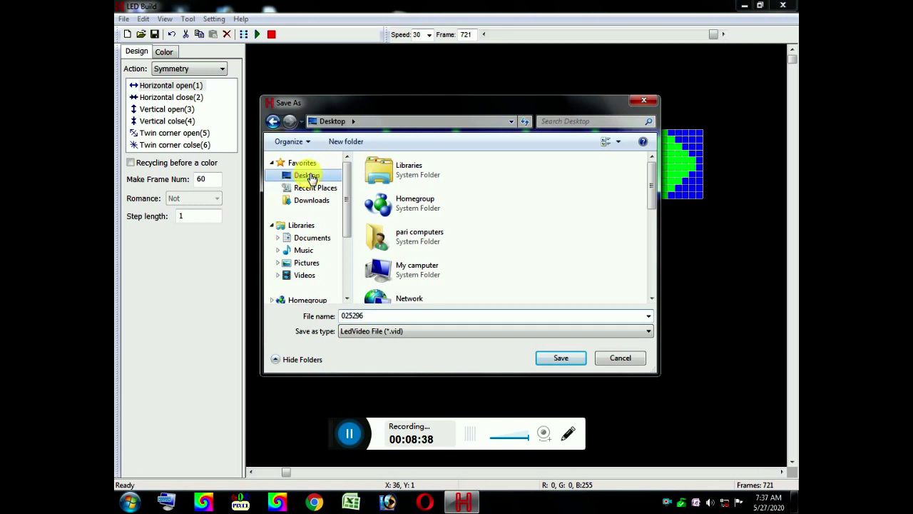
{"action": "double_click", "coordinate": [373, 317]}
{"action": "left_click", "coordinate": [550, 359]}
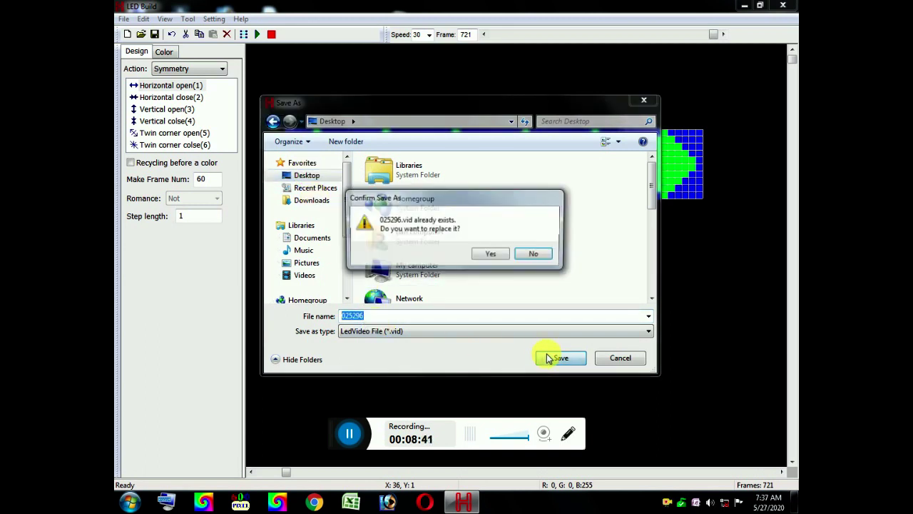
{"action": "left_click", "coordinate": [491, 255]}
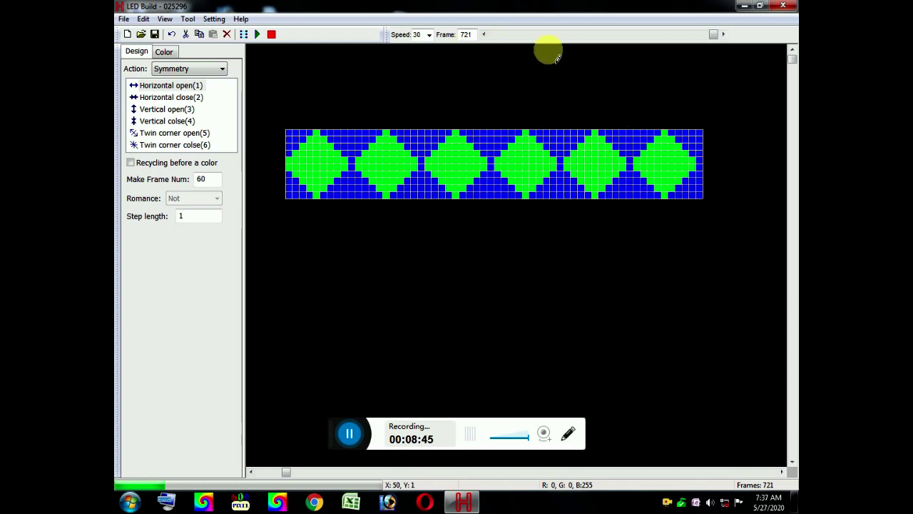
Return the animation to frame 1, switch to LedEdit_T 2014 and start its screen capture.
{"action": "left_click_drag", "start_coordinate": [715, 39], "coordinate": [511, 40]}
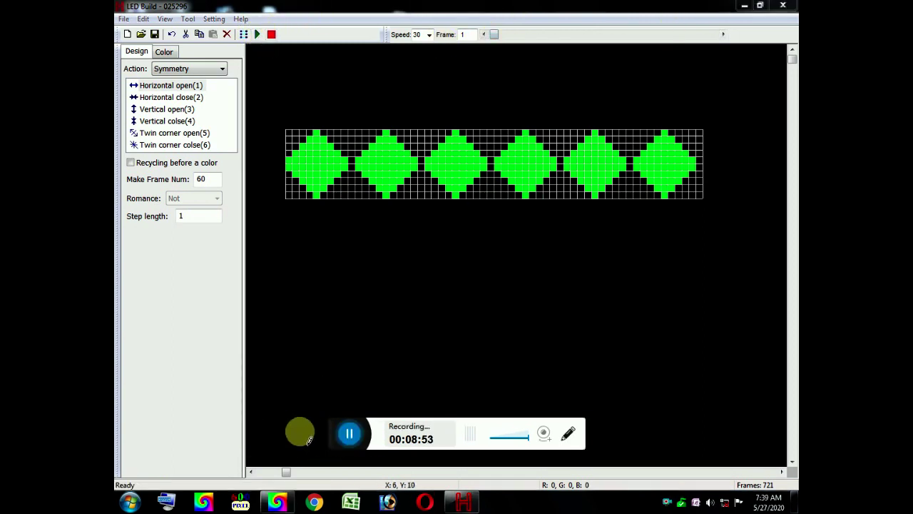
{"action": "left_click", "coordinate": [278, 502]}
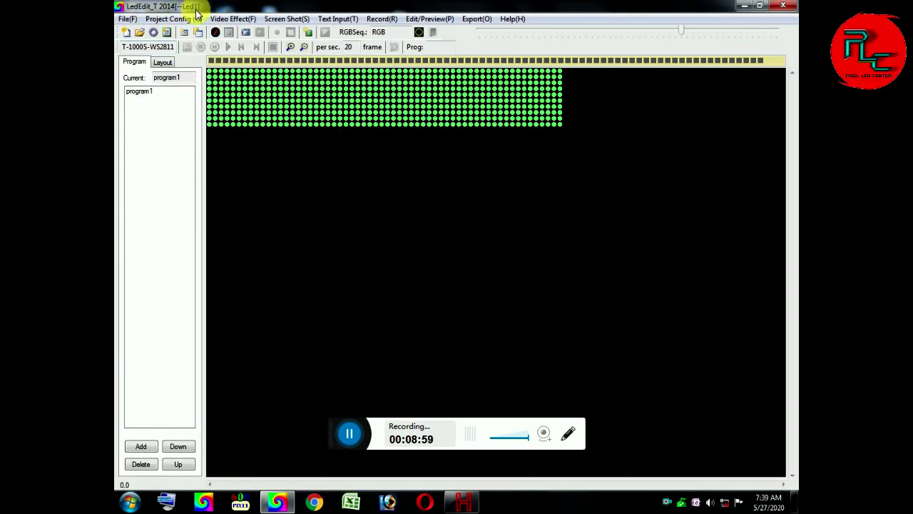
{"action": "left_click", "coordinate": [128, 20]}
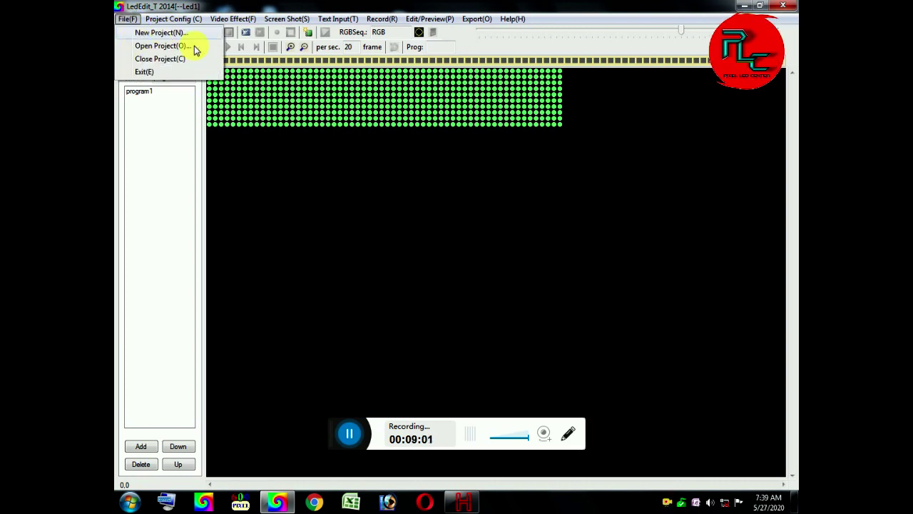
{"action": "left_click", "coordinate": [343, 206]}
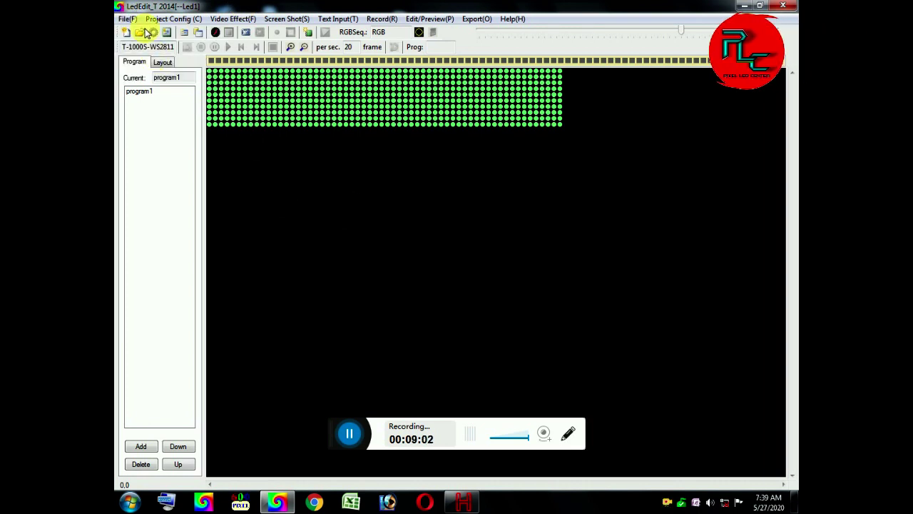
{"action": "left_click", "coordinate": [248, 35]}
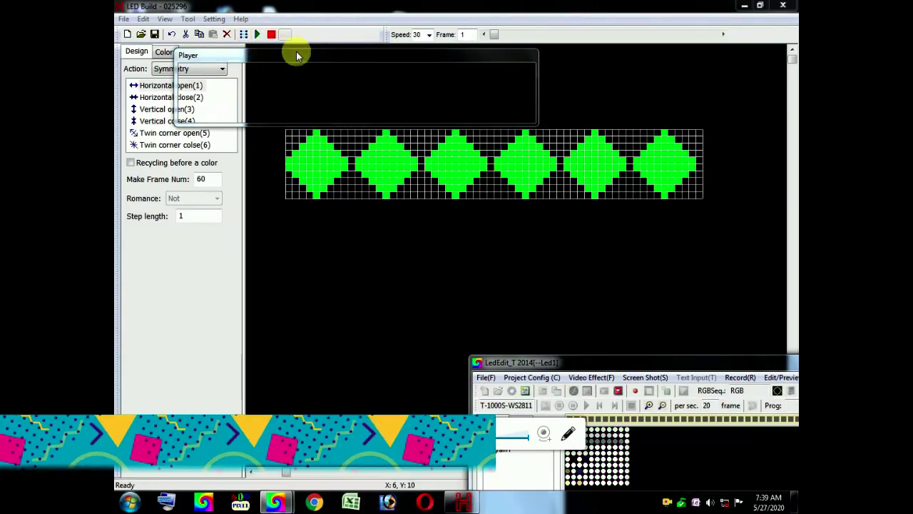
Fit the Player capture frame around all six diamonds in LED Build, and hide the grid.
{"action": "left_click_drag", "start_coordinate": [367, 80], "coordinate": [317, 46]}
{"action": "left_click_drag", "start_coordinate": [540, 363], "coordinate": [347, 263]}
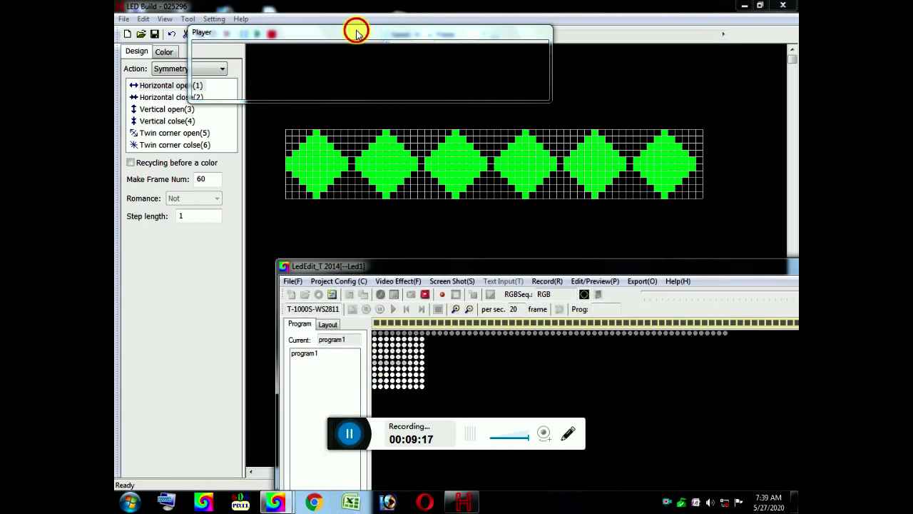
{"action": "left_click_drag", "start_coordinate": [356, 32], "coordinate": [450, 125]}
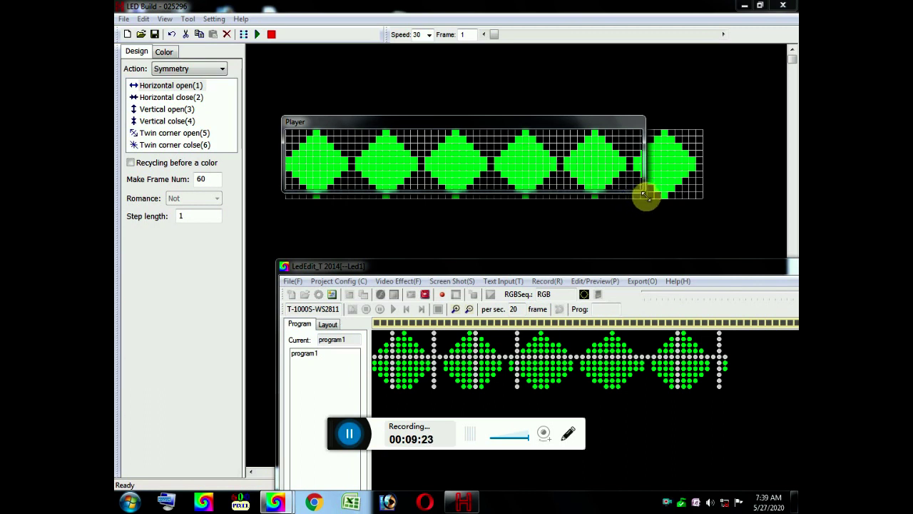
{"action": "left_click_drag", "start_coordinate": [644, 195], "coordinate": [706, 207]}
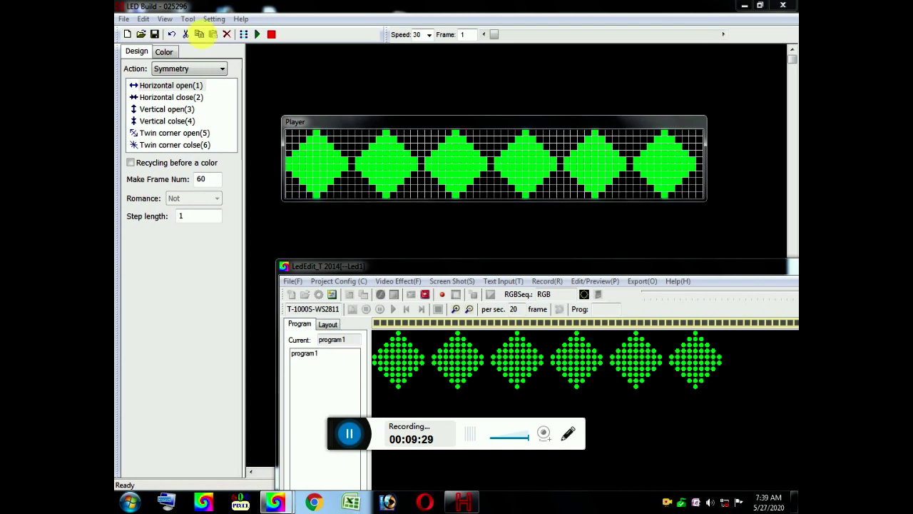
{"action": "left_click", "coordinate": [166, 20]}
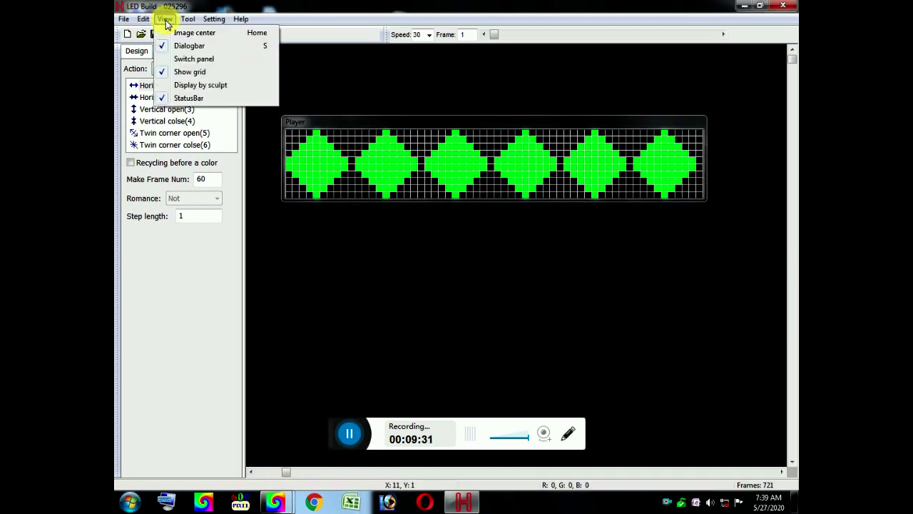
{"action": "left_click", "coordinate": [161, 73]}
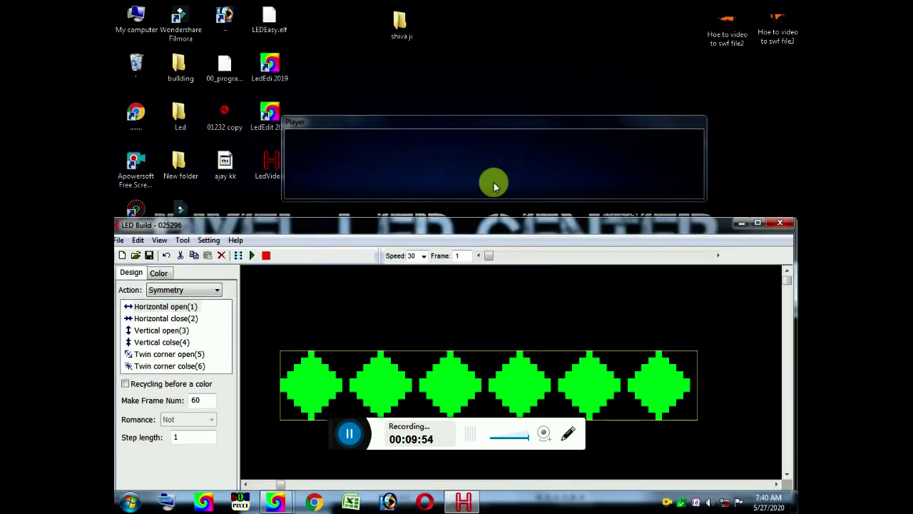
Arrange the LED Build window above LedEdit and realign the Player capture frame with the row of diamonds.
{"action": "left_click_drag", "start_coordinate": [510, 224], "coordinate": [538, 33]}
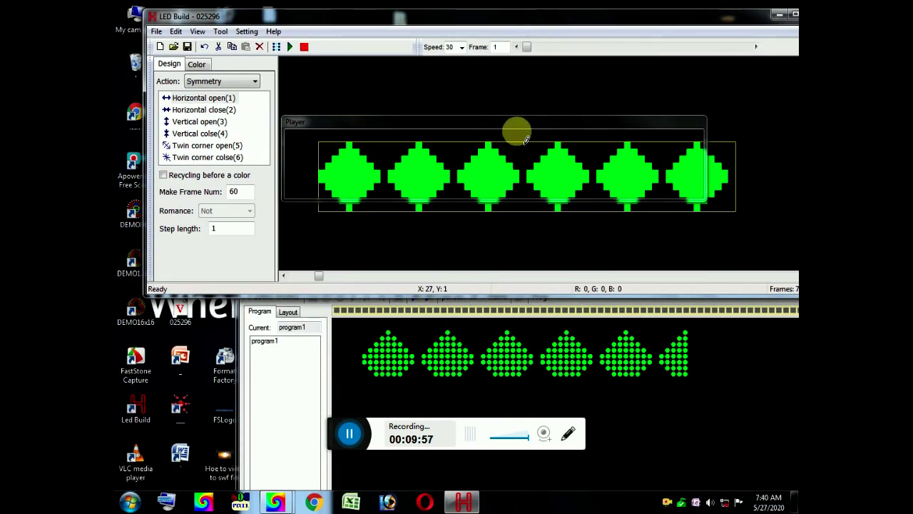
{"action": "mouse_move", "coordinate": [526, 140]}
{"action": "left_mouse_down"}
{"action": "mouse_move", "coordinate": [508, 122]}
{"action": "mouse_move", "coordinate": [542, 133]}
{"action": "left_mouse_up"}
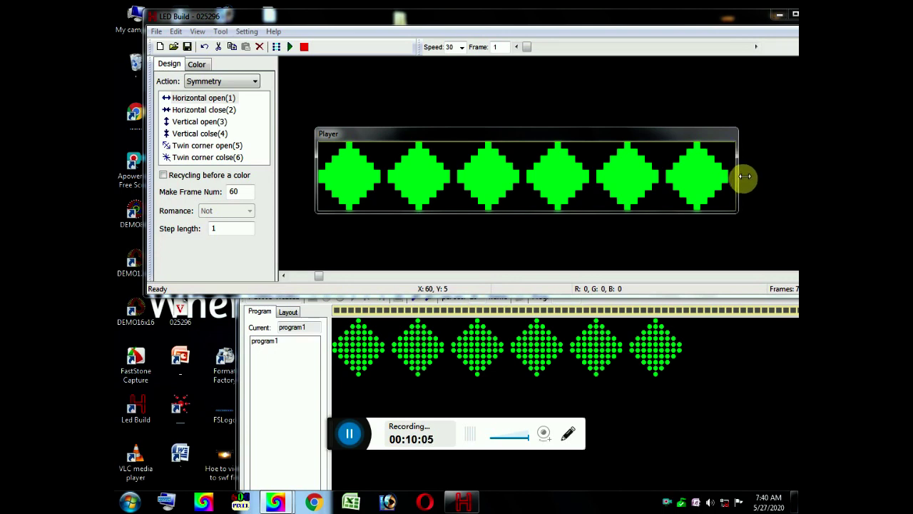
{"action": "left_click", "coordinate": [289, 374]}
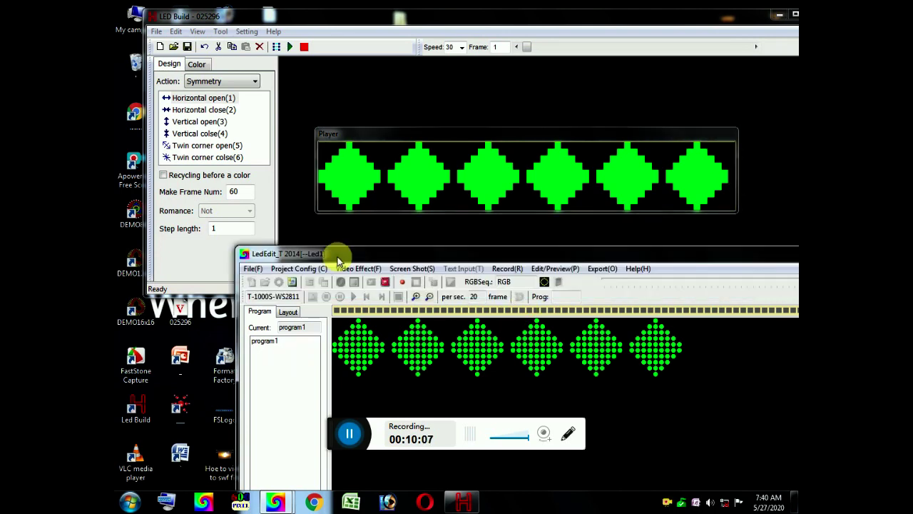
{"action": "left_click_drag", "start_coordinate": [374, 251], "coordinate": [321, 283]}
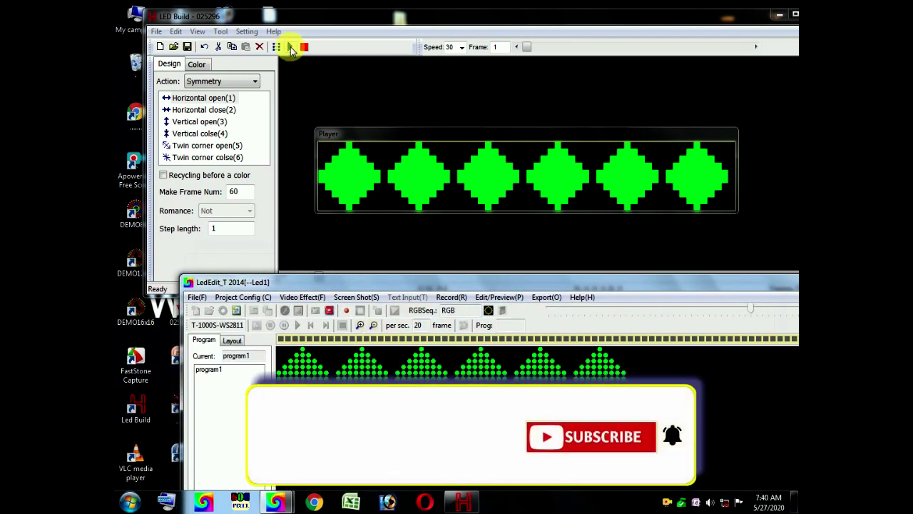
Play the animation in LED Build while recording it in LedEdit, and end the playback and the screen capture.
{"action": "left_click", "coordinate": [289, 48]}
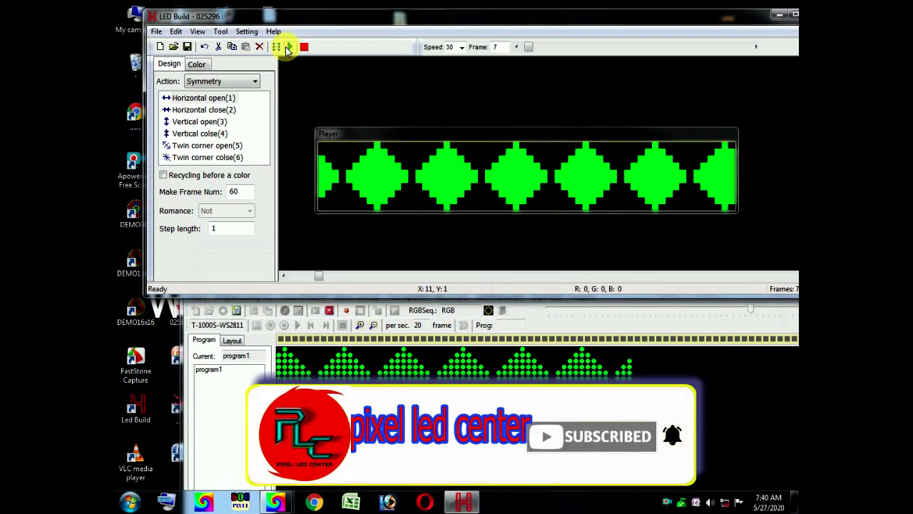
{"action": "left_click", "coordinate": [349, 314]}
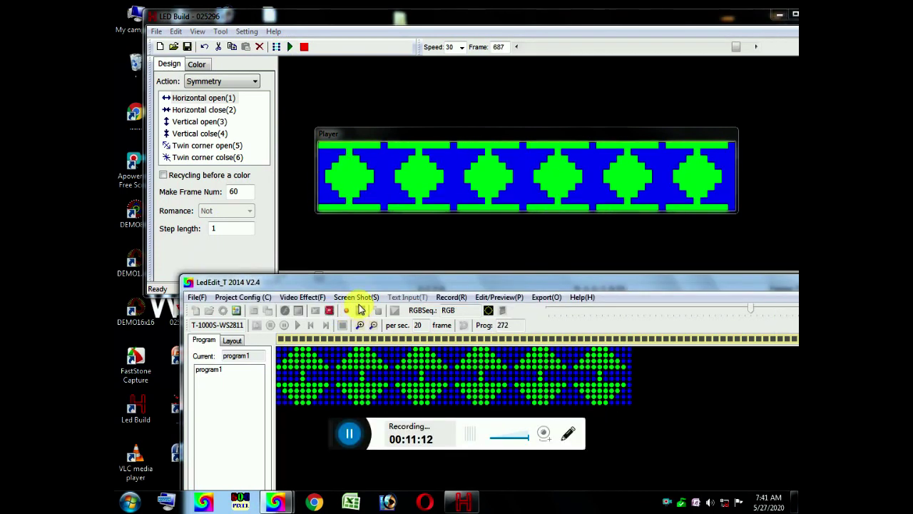
{"action": "left_click", "coordinate": [303, 47]}
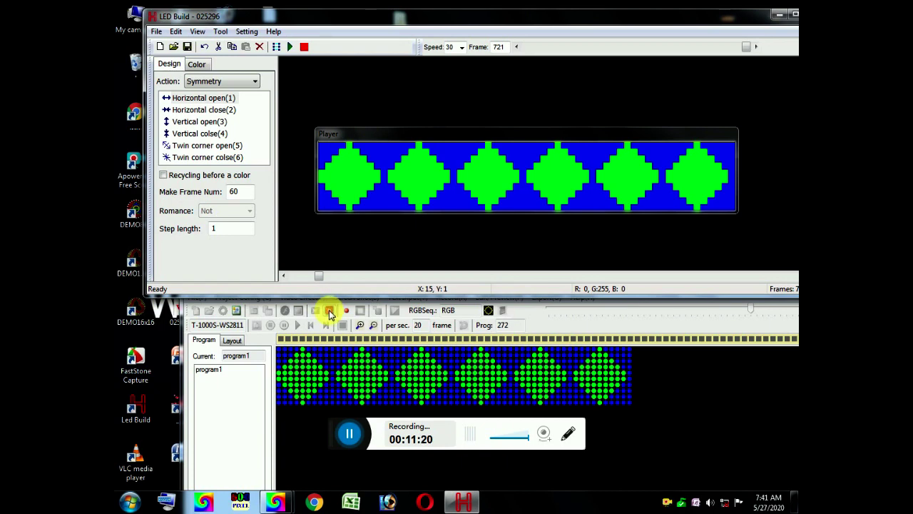
{"action": "left_click", "coordinate": [329, 314]}
{"action": "left_click", "coordinate": [330, 312]}
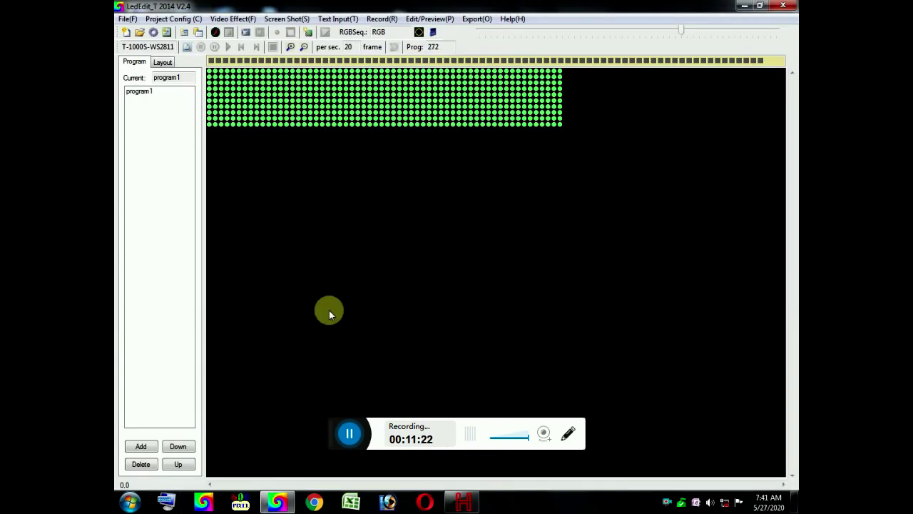
Preview the recorded program in LedEdit, and close LedEdit.
{"action": "left_click", "coordinate": [428, 19]}
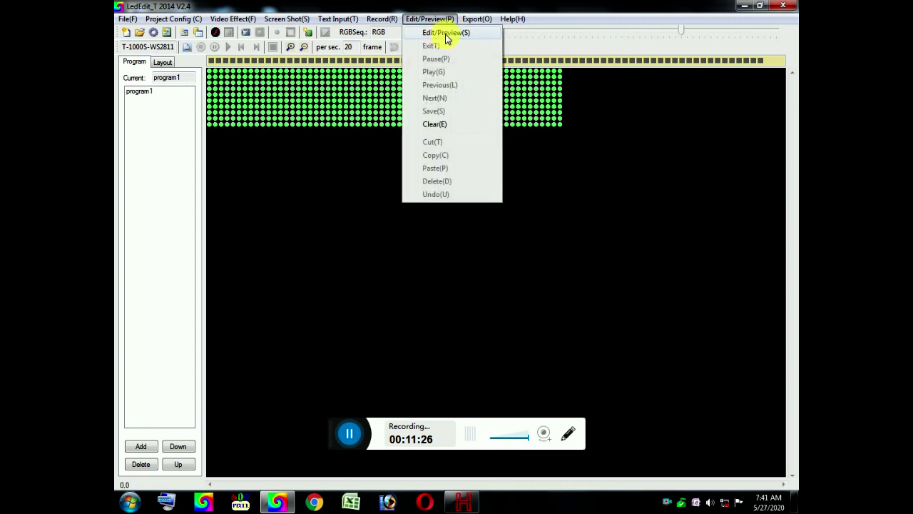
{"action": "left_click", "coordinate": [445, 33]}
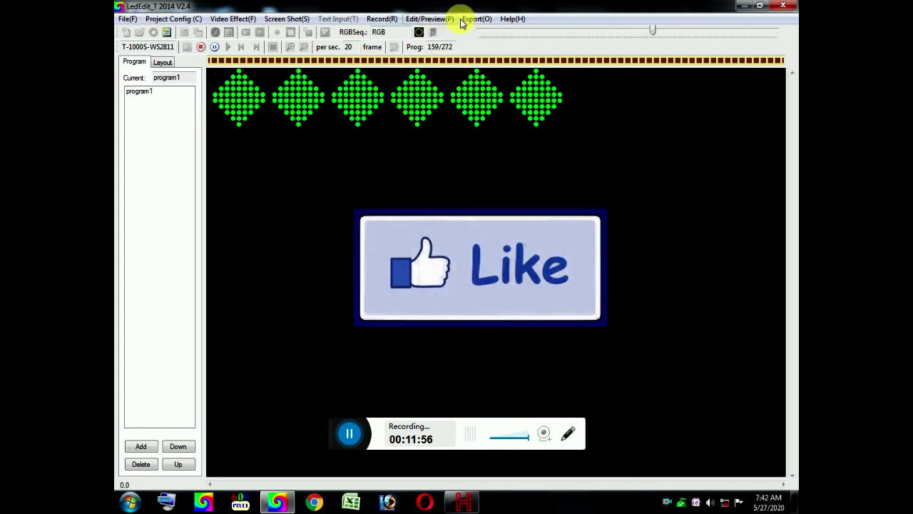
{"action": "left_click", "coordinate": [788, 6]}
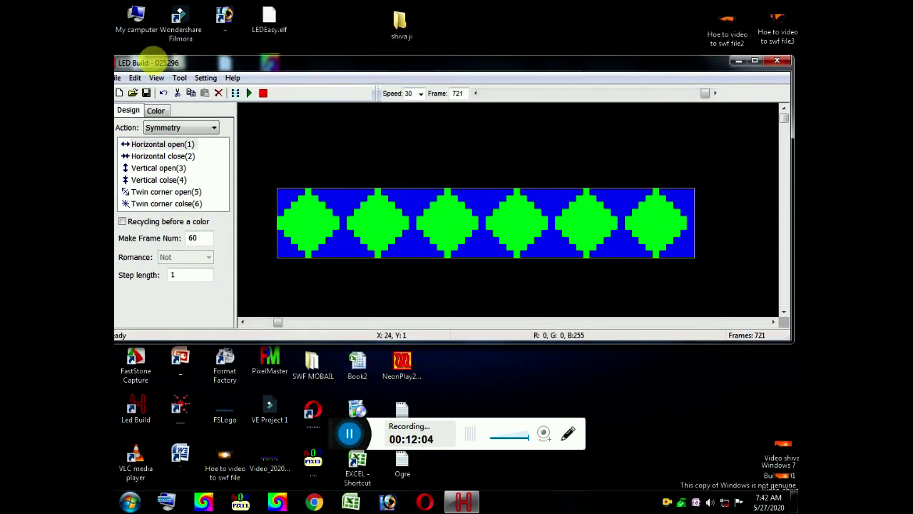
Save the animation again from LED Build as the LedVideo file 025296 on the Desktop, overwriting the earlier file.
{"action": "left_click", "coordinate": [154, 74]}
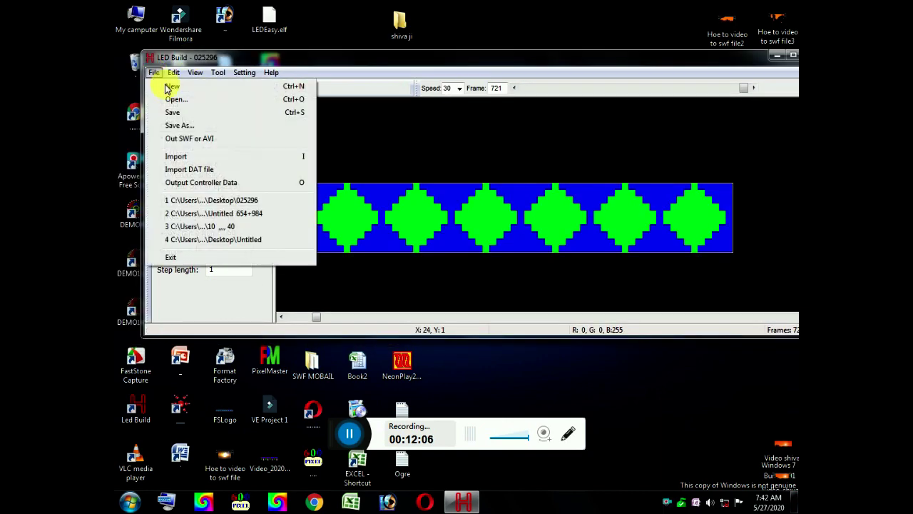
{"action": "left_click", "coordinate": [187, 127]}
{"action": "key", "text": "Tab"}
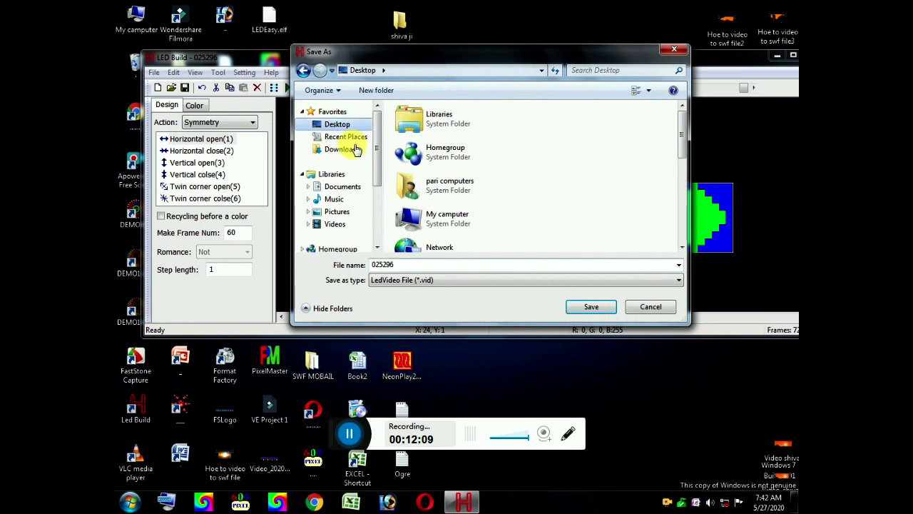
{"action": "left_click", "coordinate": [582, 312]}
{"action": "left_click", "coordinate": [500, 255]}
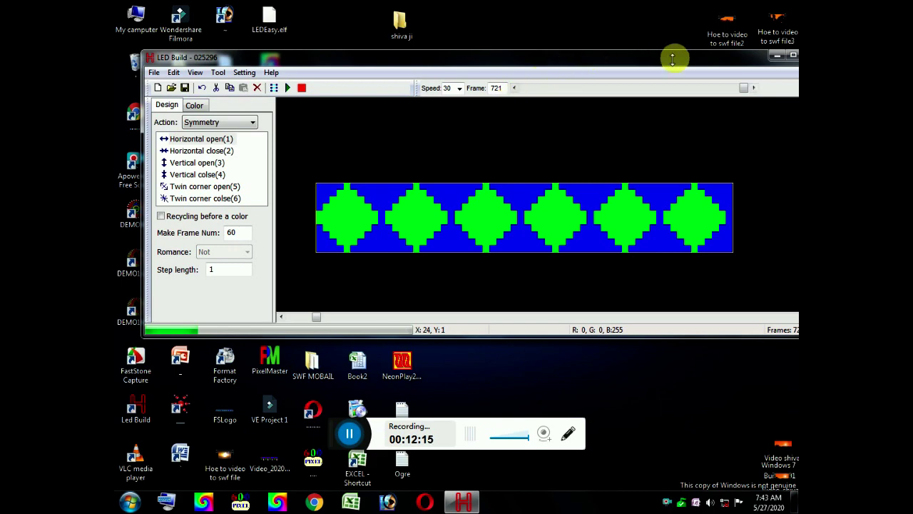
Minimize LED Build and refresh the desktop.
{"action": "left_click_drag", "start_coordinate": [672, 60], "coordinate": [542, 62]}
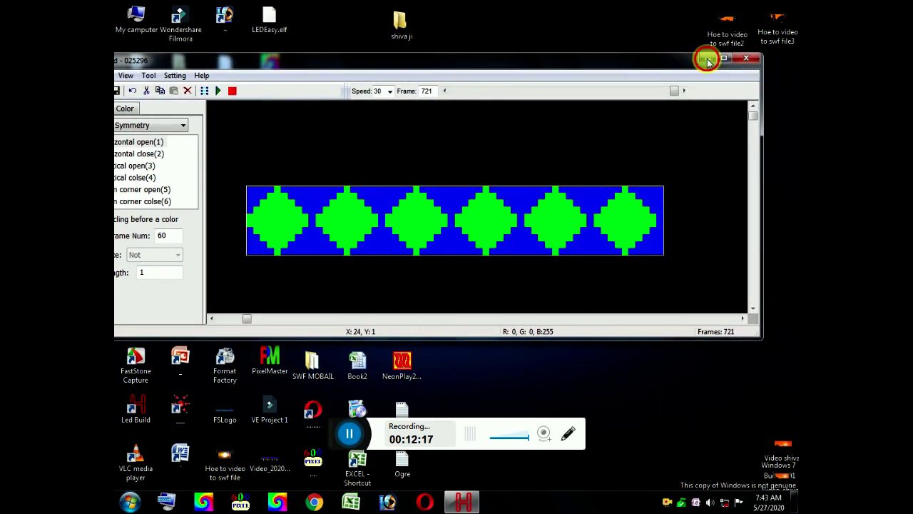
{"action": "left_click", "coordinate": [708, 59]}
{"action": "right_click", "coordinate": [558, 21]}
{"action": "right_click", "coordinate": [593, 58]}
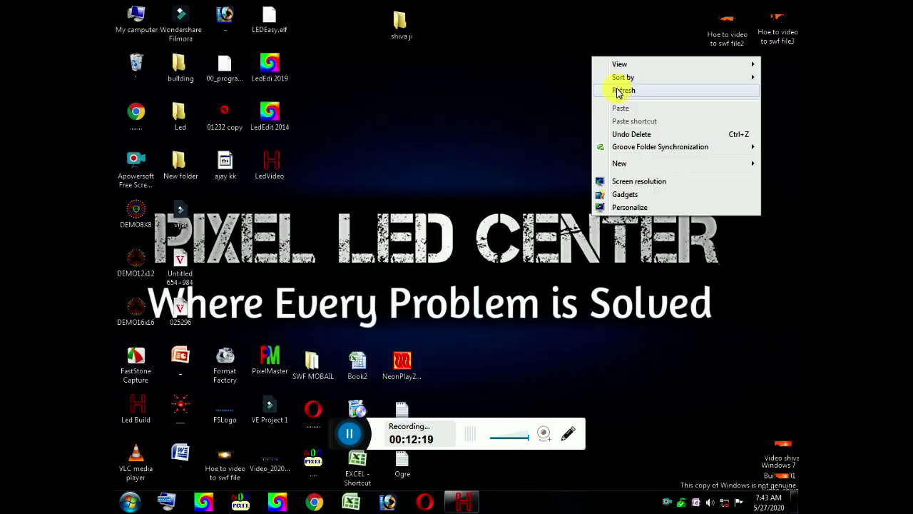
{"action": "left_click", "coordinate": [619, 90]}
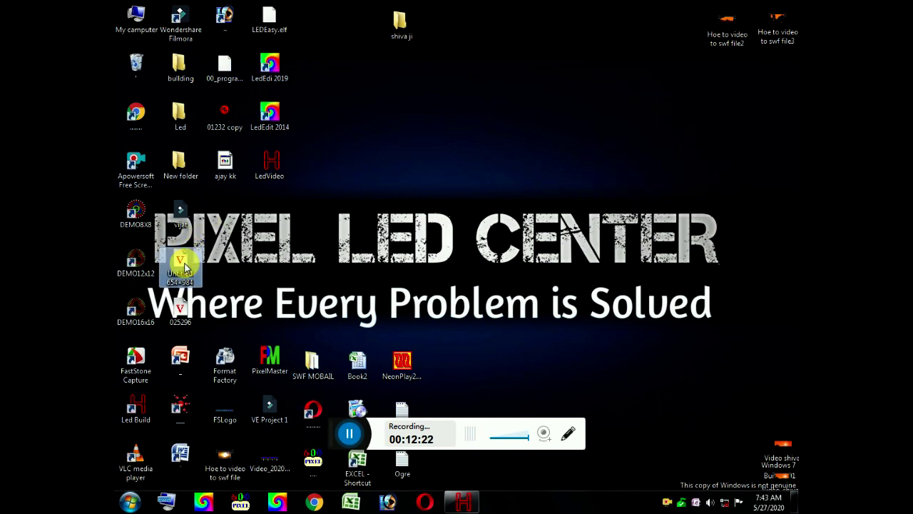
Move the 025296 file's icon to an empty area of the desktop, and refresh the desktop.
{"action": "left_click_drag", "start_coordinate": [184, 312], "coordinate": [340, 226]}
{"action": "left_click_drag", "start_coordinate": [468, 127], "coordinate": [468, 125]}
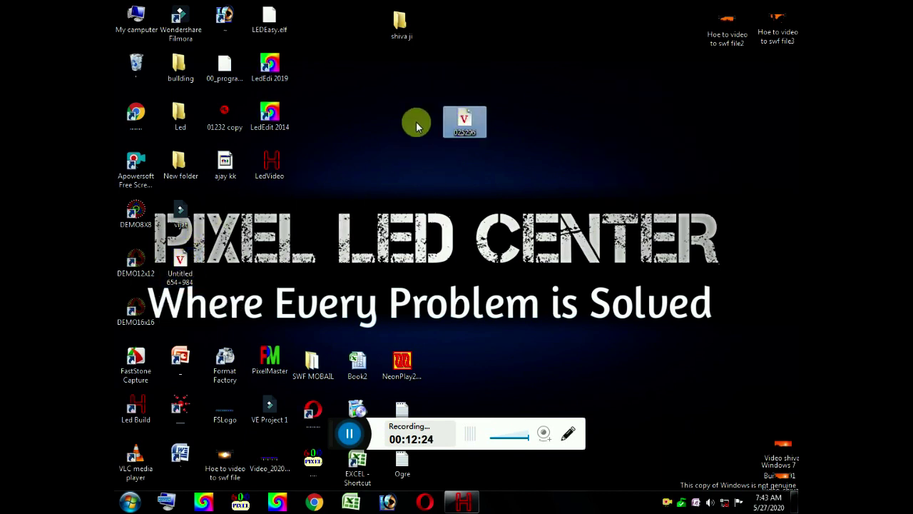
{"action": "right_click", "coordinate": [528, 36]}
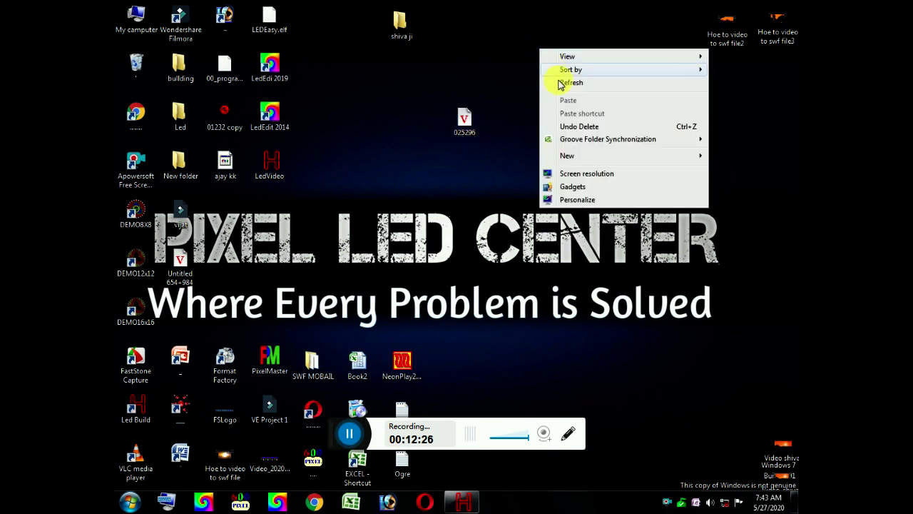
{"action": "left_click", "coordinate": [554, 85]}
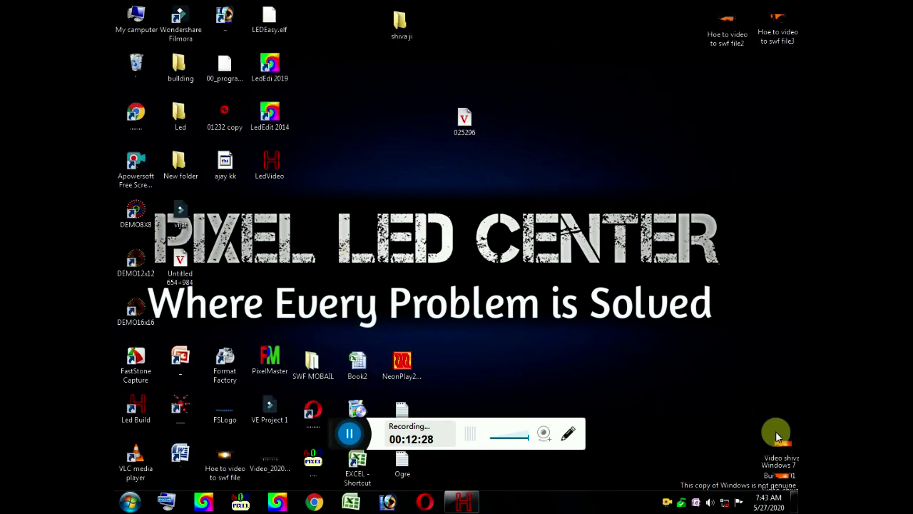
{"action": "left_click", "coordinate": [349, 433]}
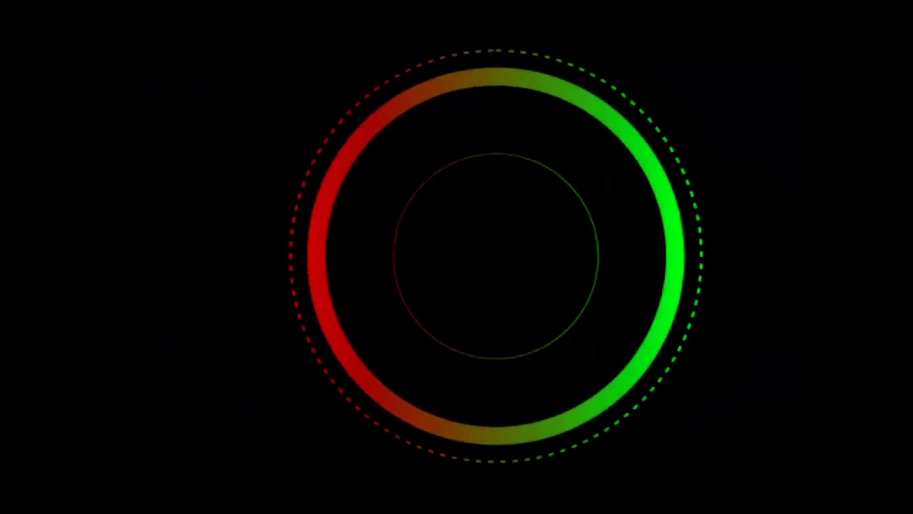